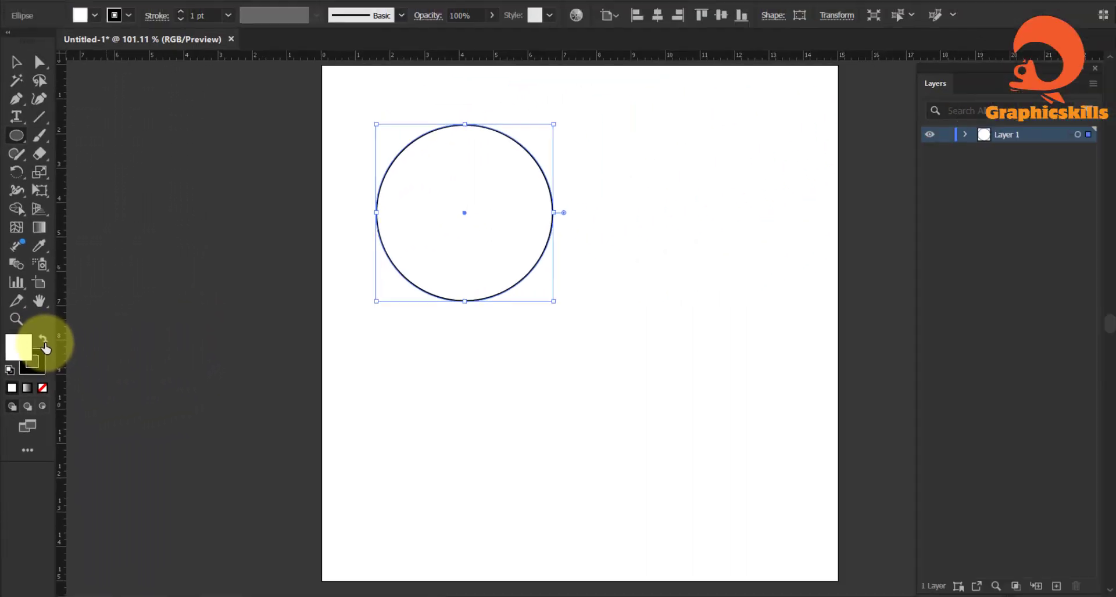
Step: Swap the circle's fill and stroke colours and swap them back again
{"action": "left_click", "coordinate": [100, 259]}
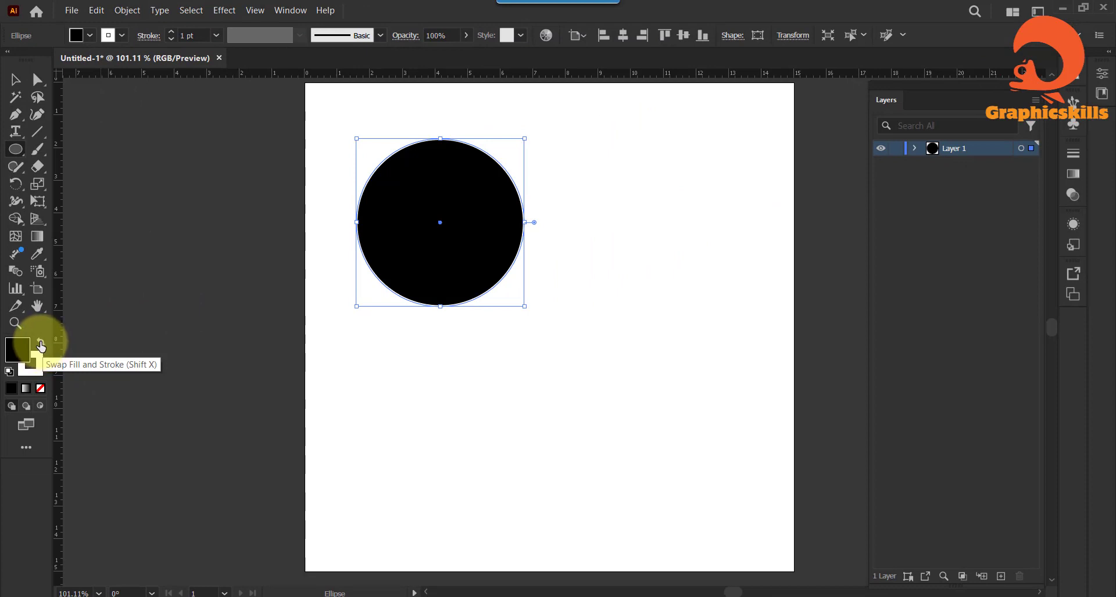
{"action": "left_click", "coordinate": [40, 343]}
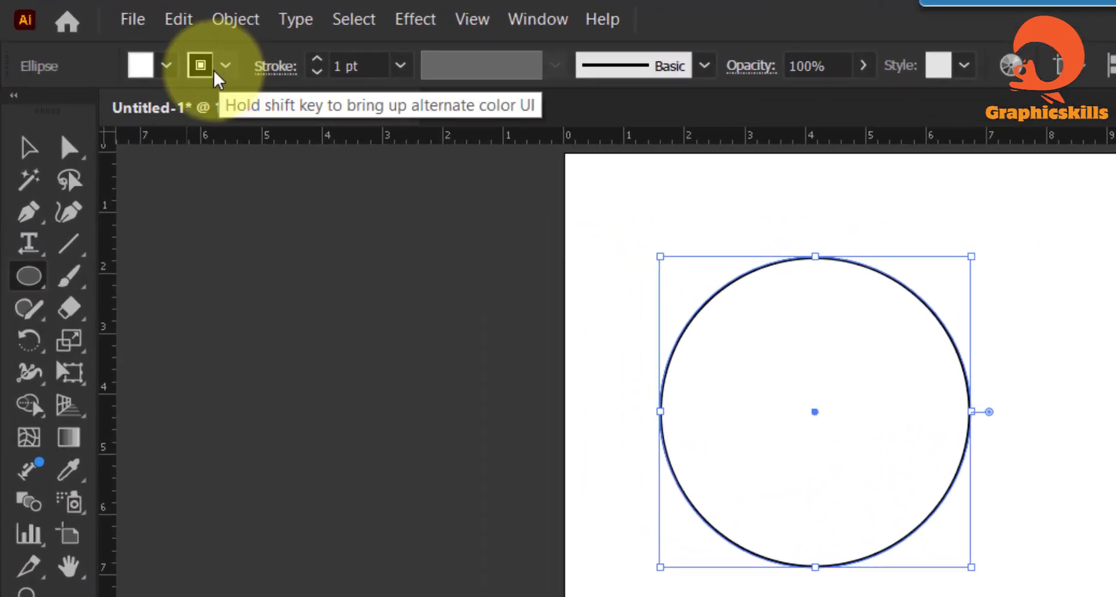
Step: Enlarge the fill swatch list and fill the circle with the light orange swatch
{"action": "left_click", "coordinate": [167, 66]}
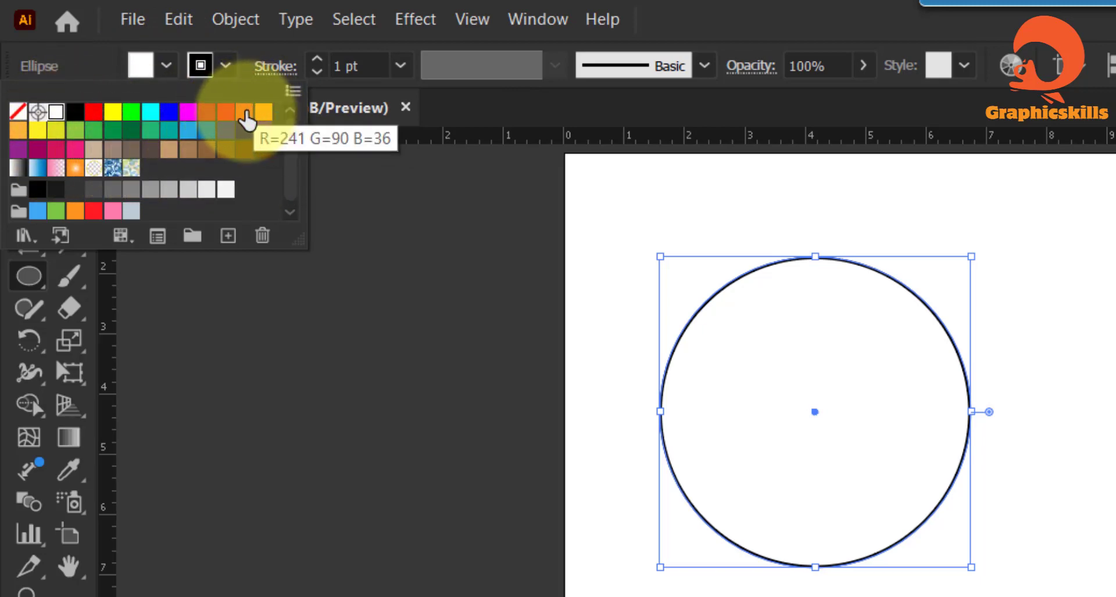
{"action": "left_click_drag", "start_coordinate": [299, 240], "coordinate": [363, 366]}
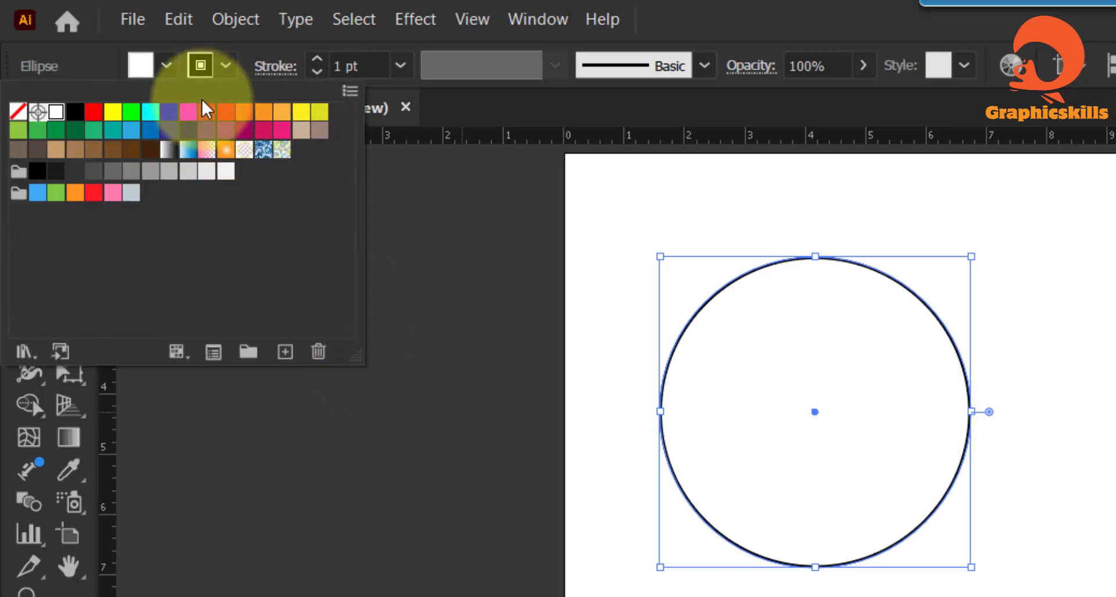
{"action": "left_click", "coordinate": [248, 114]}
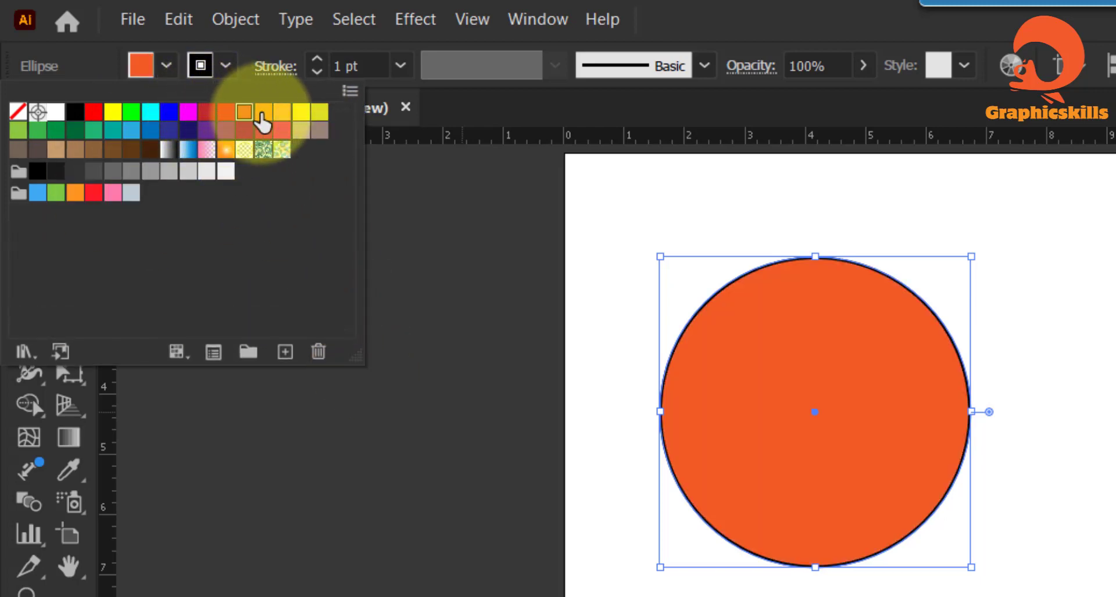
{"action": "left_click", "coordinate": [264, 114]}
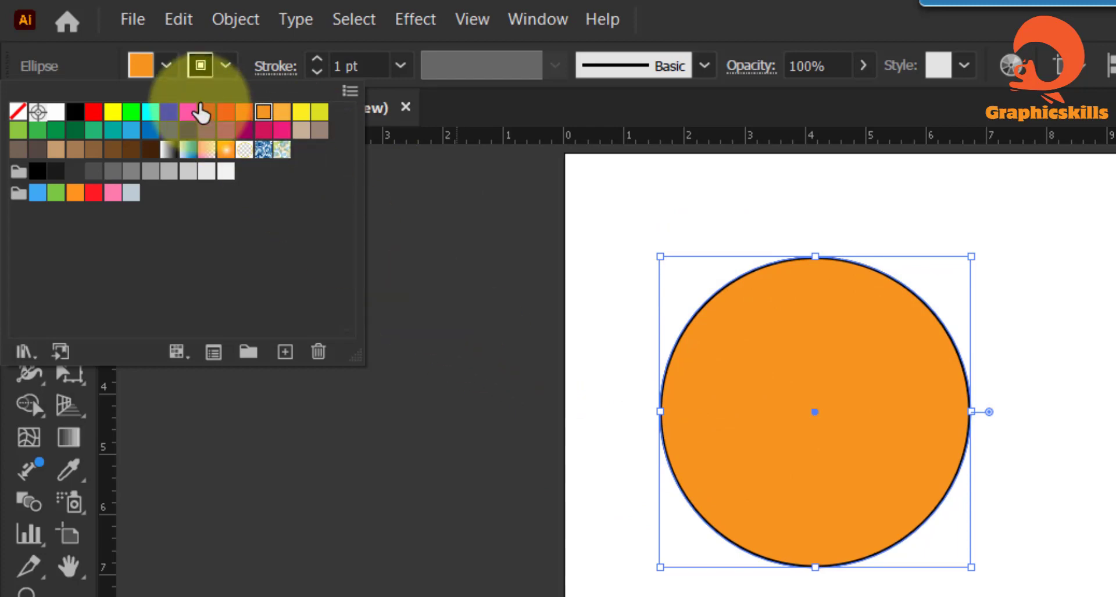
Step: Give the circle a dark navy stroke with a weight of 5 pt
{"action": "left_click", "coordinate": [224, 66]}
{"action": "left_click", "coordinate": [224, 65]}
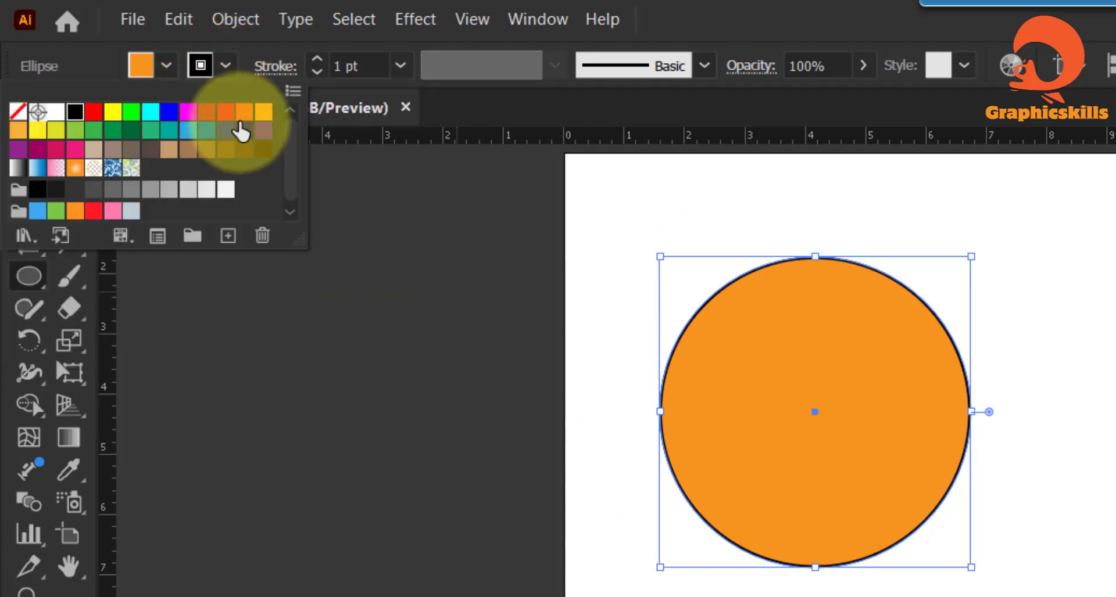
{"action": "left_click", "coordinate": [244, 131]}
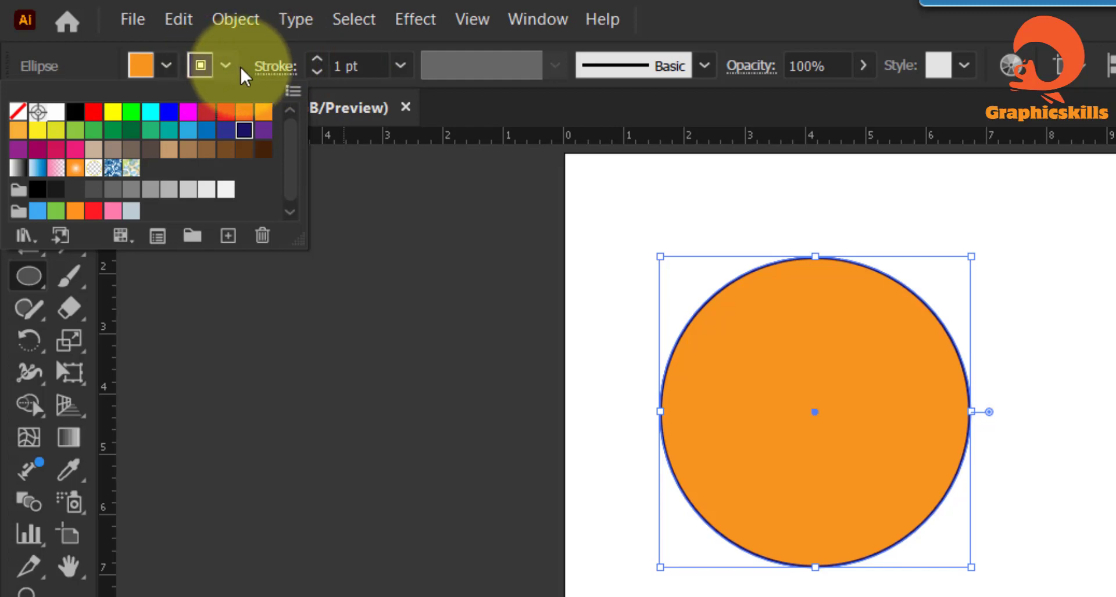
{"action": "left_click", "coordinate": [317, 62]}
{"action": "left_click", "coordinate": [317, 62]}
{"action": "left_click", "coordinate": [317, 61]}
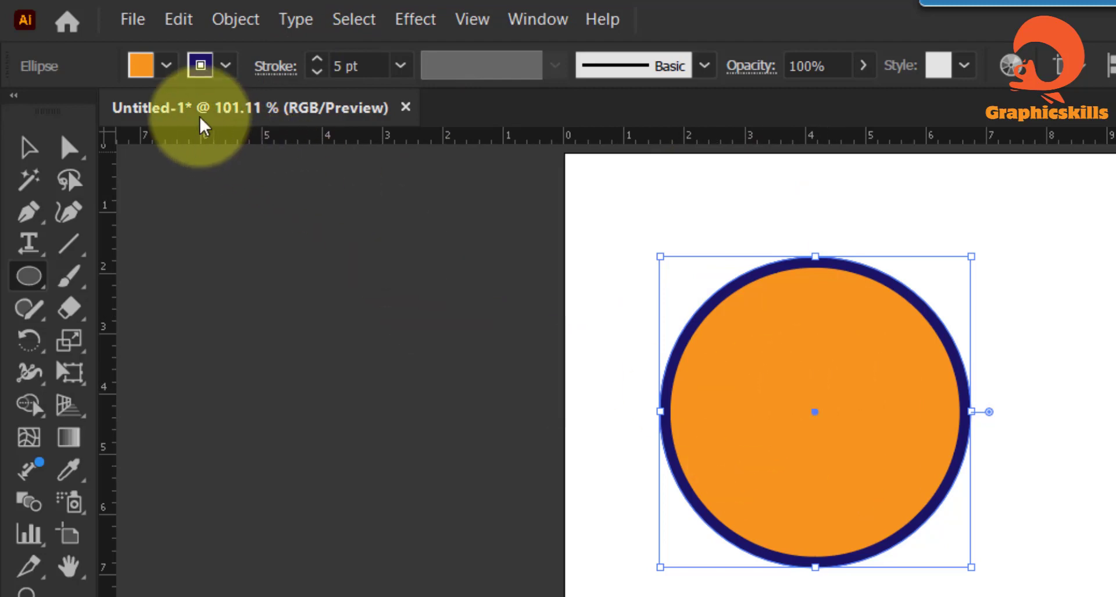
Step: Shrink the circle and duplicate it into a horizontal row of four evenly spaced circles near the artboard's upper edge
{"action": "left_click", "coordinate": [24, 152]}
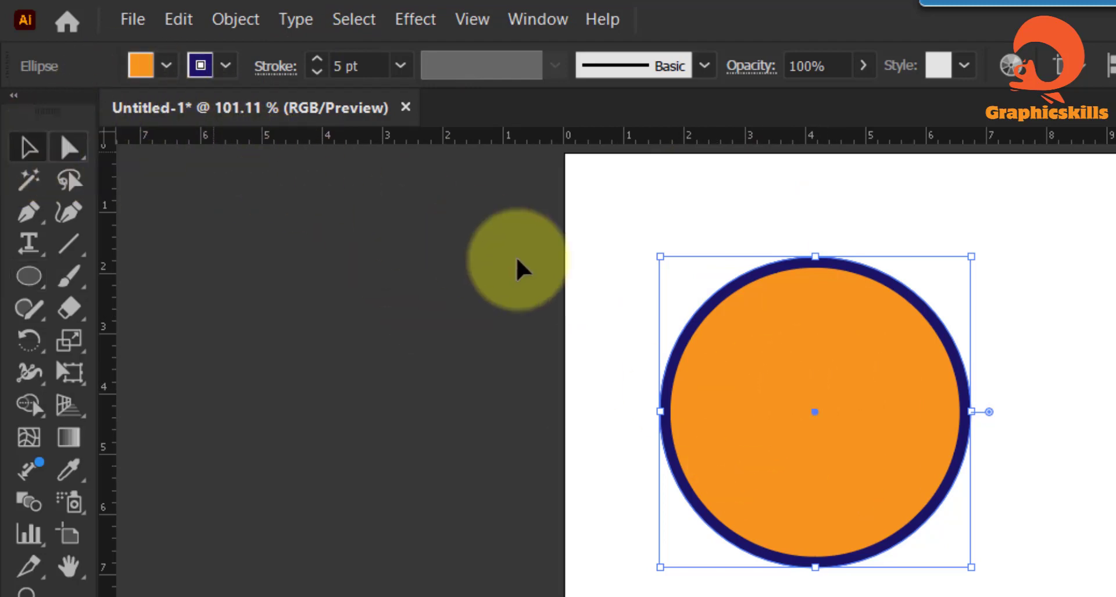
{"action": "left_click_drag", "start_coordinate": [970, 565], "coordinate": [849, 447]}
{"action": "left_click_drag", "start_coordinate": [775, 391], "coordinate": [957, 356]}
{"action": "key", "text": "ctrl+shift+b"}
{"action": "key", "text": "ctrl+d"}
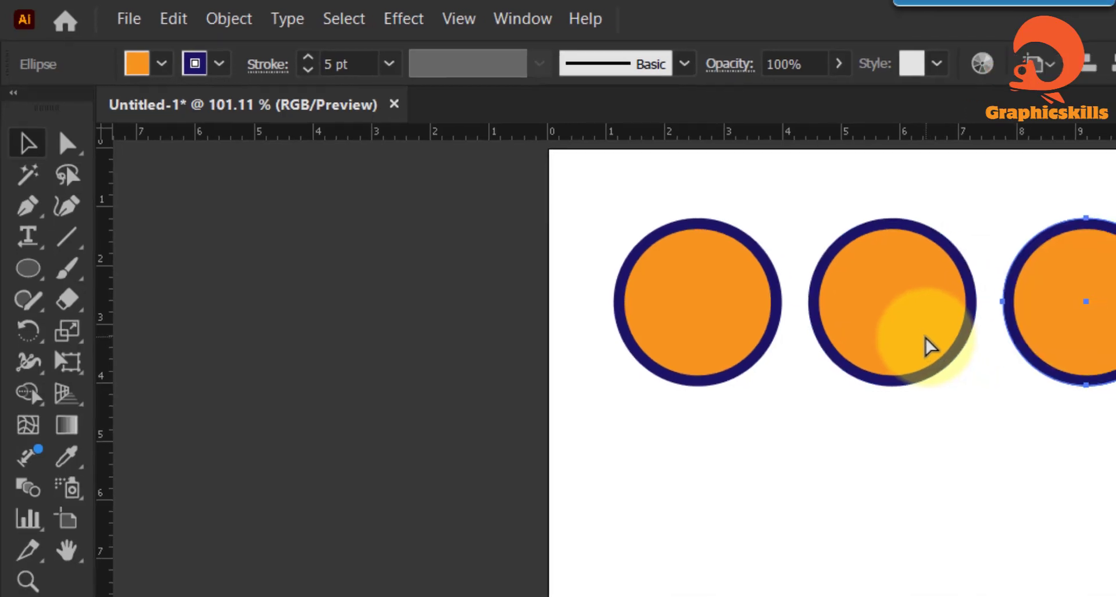
{"action": "key", "text": "ctrl+d"}
Step: Set the fill of the first circle in the row to None, keeping its navy stroke
{"action": "left_click", "coordinate": [708, 292]}
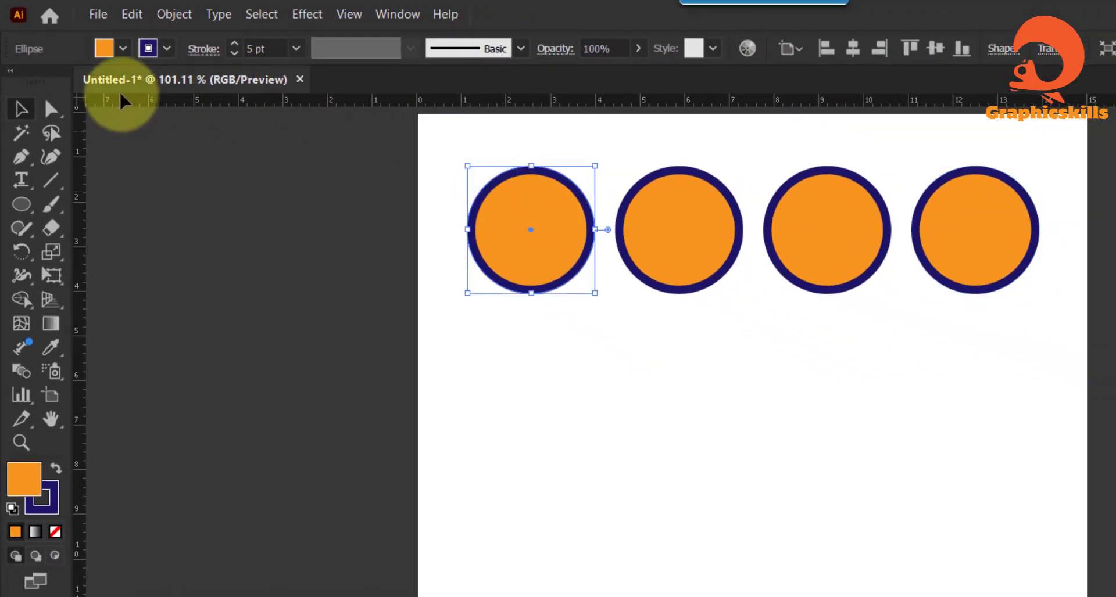
{"action": "left_click", "coordinate": [123, 48]}
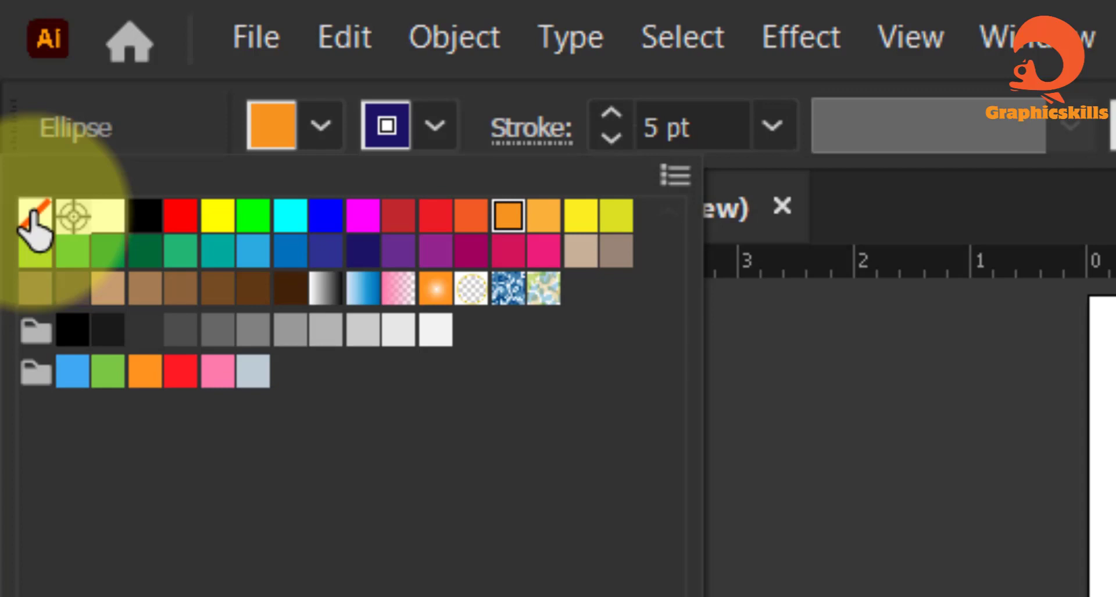
{"action": "left_click", "coordinate": [33, 216]}
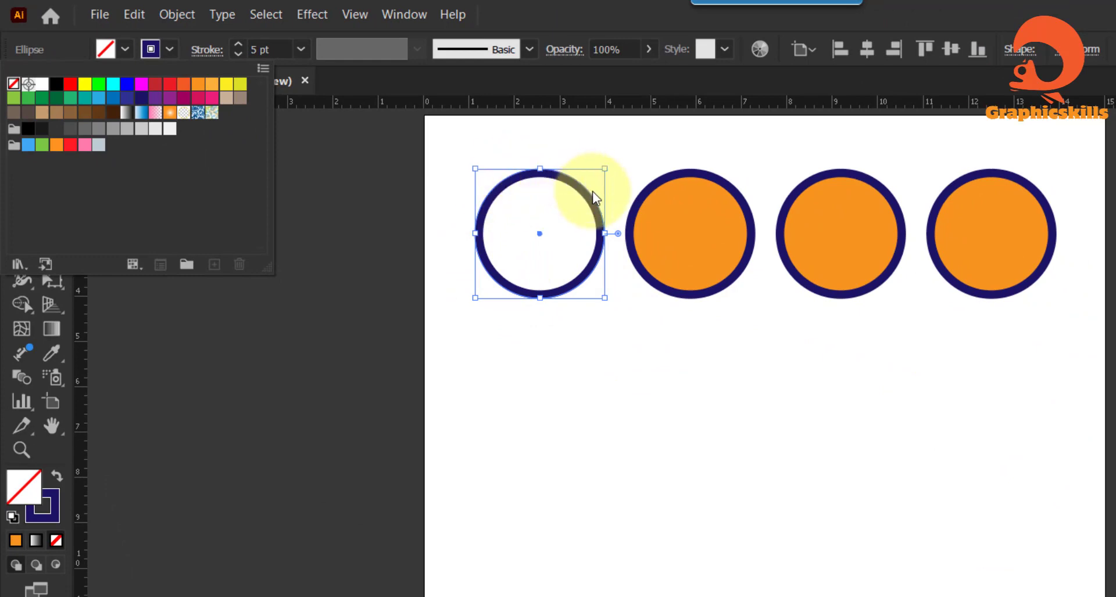
{"action": "left_click", "coordinate": [592, 269]}
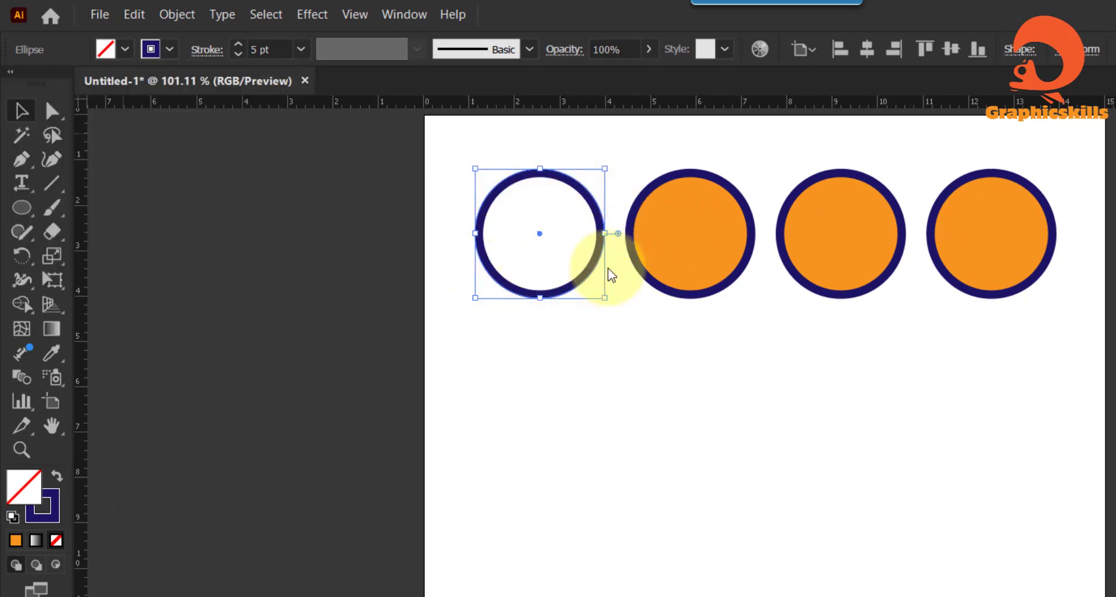
Step: Move the unfilled circle slightly up and to the left by its outline
{"action": "mouse_move", "coordinate": [601, 271]}
{"action": "left_mouse_down"}
{"action": "mouse_move", "coordinate": [712, 283]}
{"action": "mouse_move", "coordinate": [623, 319]}
{"action": "mouse_move", "coordinate": [596, 260]}
{"action": "left_mouse_up"}
{"action": "right_click", "coordinate": [595, 257]}
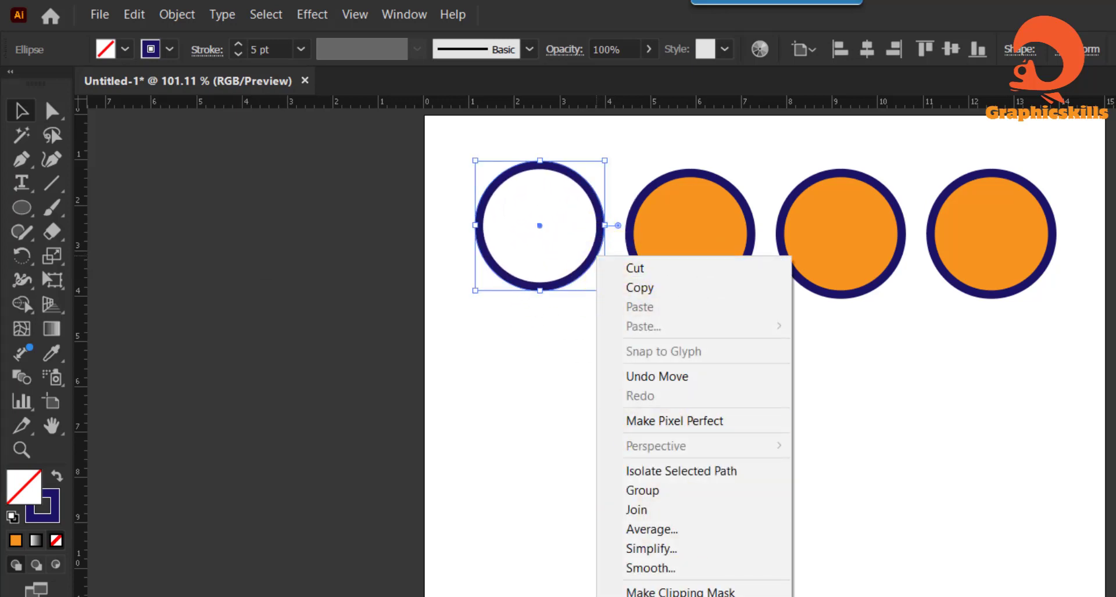
{"action": "left_click", "coordinate": [591, 282]}
{"action": "mouse_move", "coordinate": [588, 269]}
{"action": "left_mouse_down"}
{"action": "mouse_move", "coordinate": [717, 273]}
{"action": "mouse_move", "coordinate": [999, 250]}
{"action": "mouse_move", "coordinate": [657, 242]}
{"action": "mouse_move", "coordinate": [598, 253]}
{"action": "mouse_move", "coordinate": [799, 249]}
{"action": "mouse_move", "coordinate": [593, 249]}
{"action": "mouse_move", "coordinate": [568, 269]}
{"action": "mouse_move", "coordinate": [581, 273]}
{"action": "left_mouse_up"}
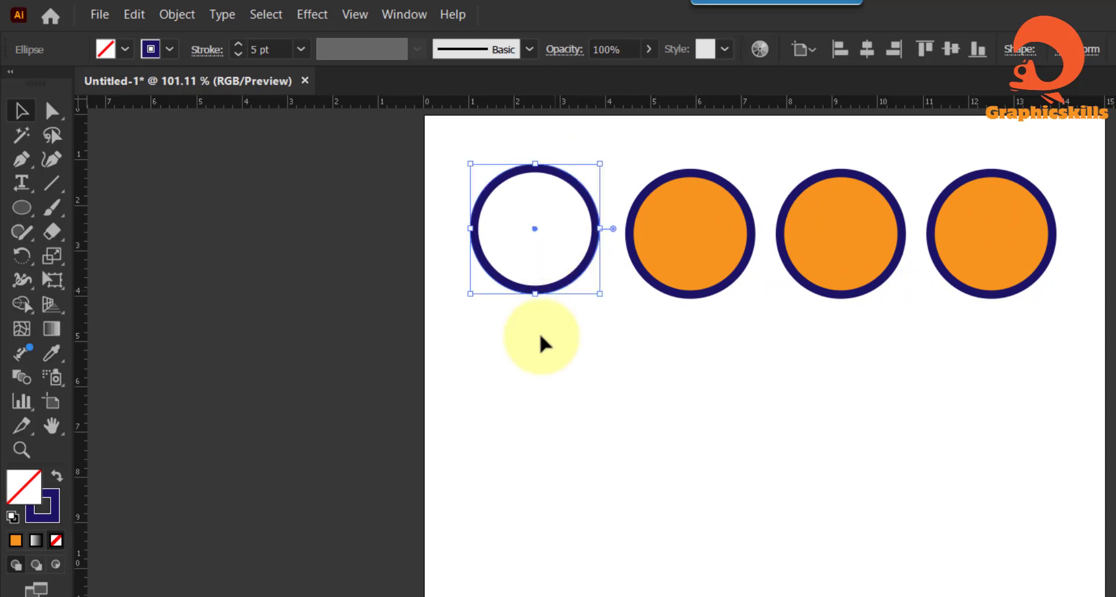
Step: Duplicate the whole row of four circles directly below the original row
{"action": "left_click_drag", "start_coordinate": [488, 363], "coordinate": [1095, 150]}
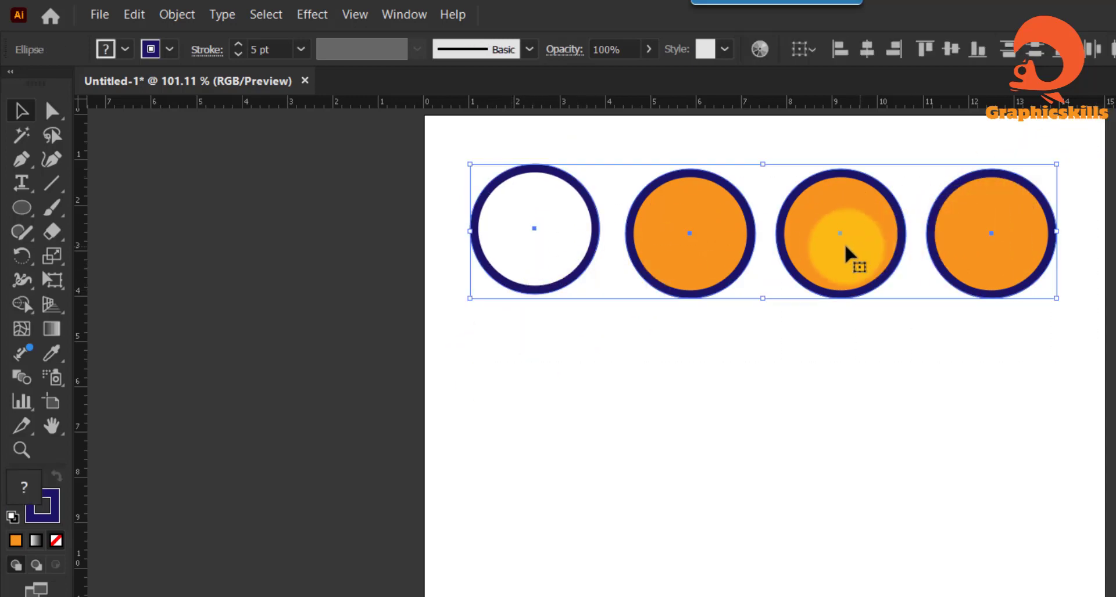
{"action": "left_click_drag", "start_coordinate": [834, 274], "coordinate": [832, 441]}
{"action": "left_click", "coordinate": [579, 474]}
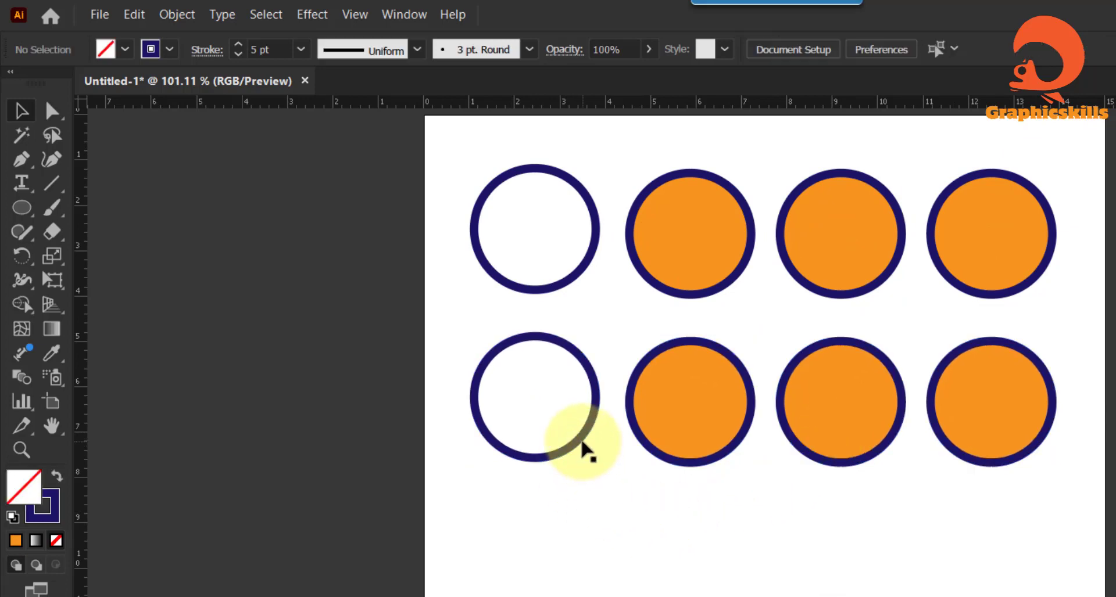
Step: Delete the unfilled circle in the lower row and put a copy of the neighbouring orange circle in its place
{"action": "left_click", "coordinate": [583, 448]}
{"action": "key", "text": "Delete"}
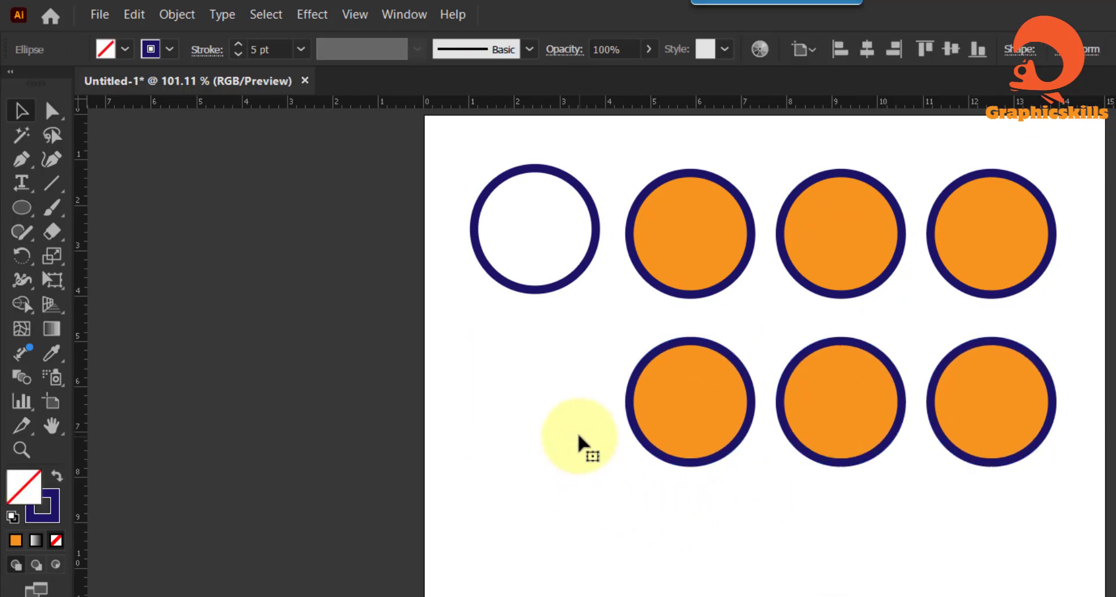
{"action": "left_click_drag", "start_coordinate": [687, 443], "coordinate": [530, 448]}
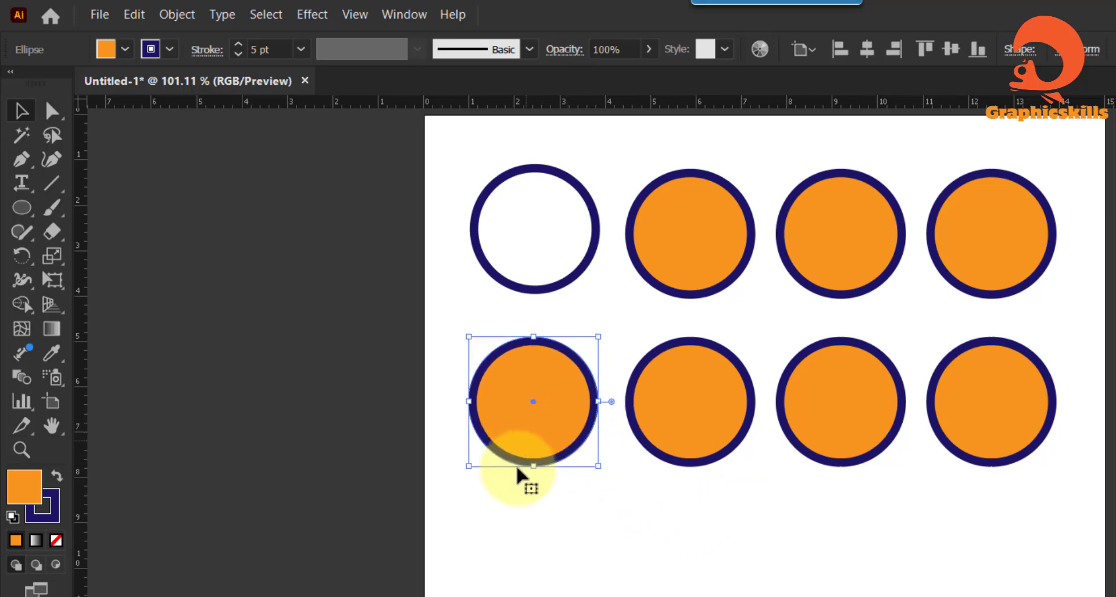
{"action": "left_click", "coordinate": [465, 464]}
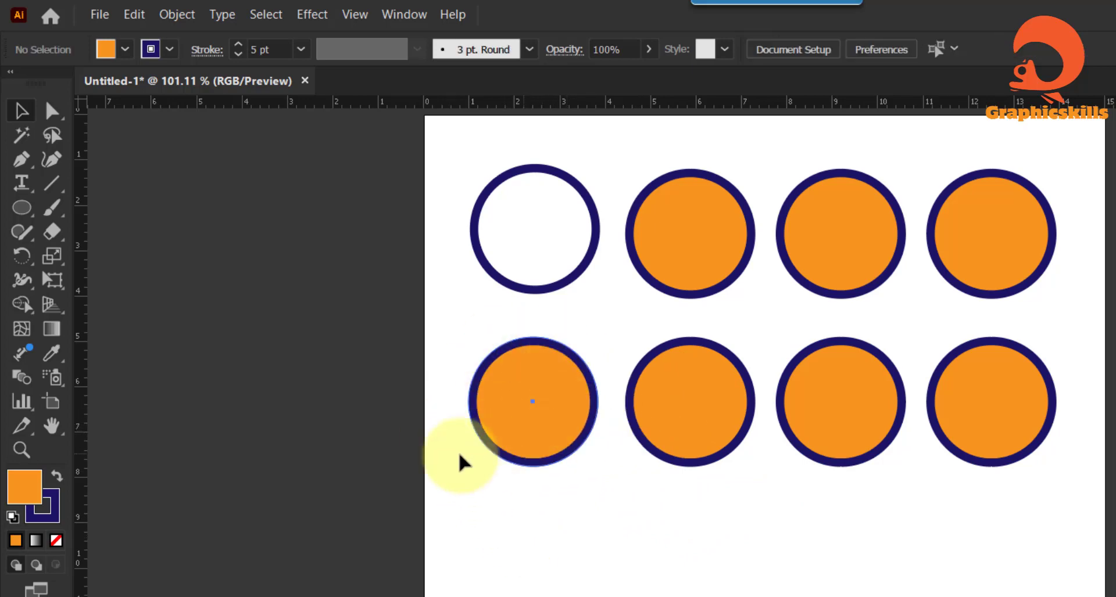
Step: Set the stroke of the first circle in the lower row to None, keeping its orange fill
{"action": "left_click", "coordinate": [558, 384]}
{"action": "left_click", "coordinate": [170, 50]}
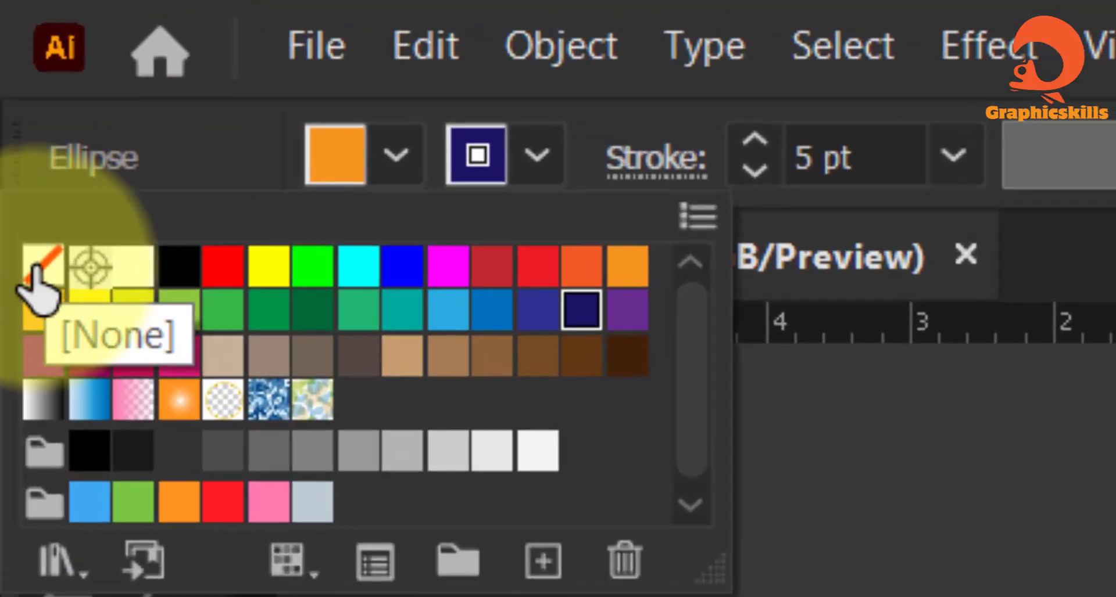
{"action": "left_click", "coordinate": [39, 267]}
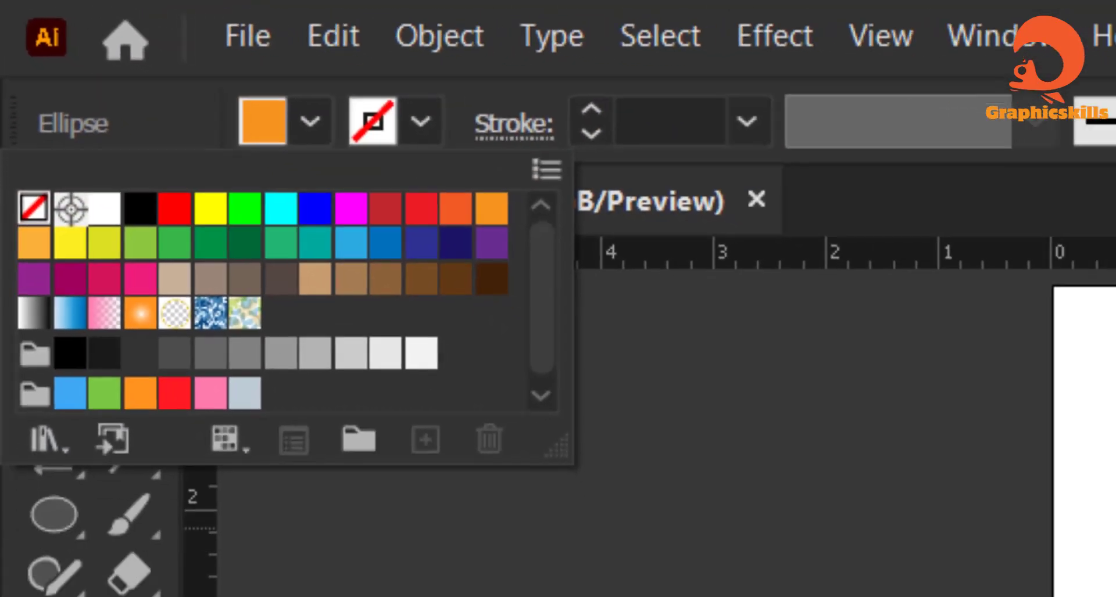
{"action": "left_click", "coordinate": [580, 561]}
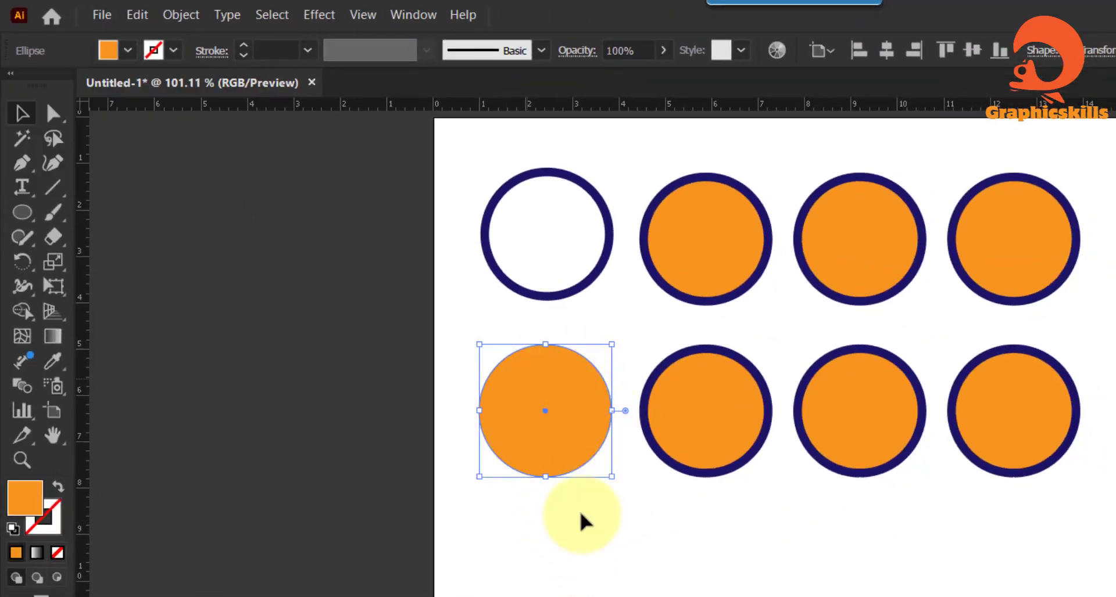
{"action": "left_click", "coordinate": [558, 533]}
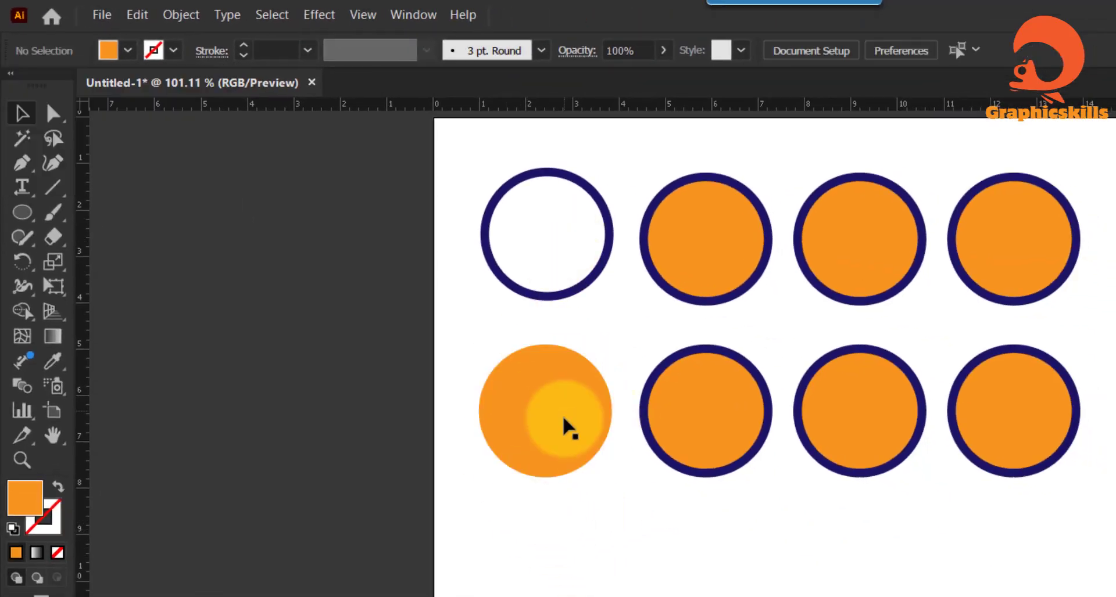
Step: Change the fill of the second circle in the upper row to the red swatch R=237 G=28 B=36
{"action": "left_click", "coordinate": [695, 274]}
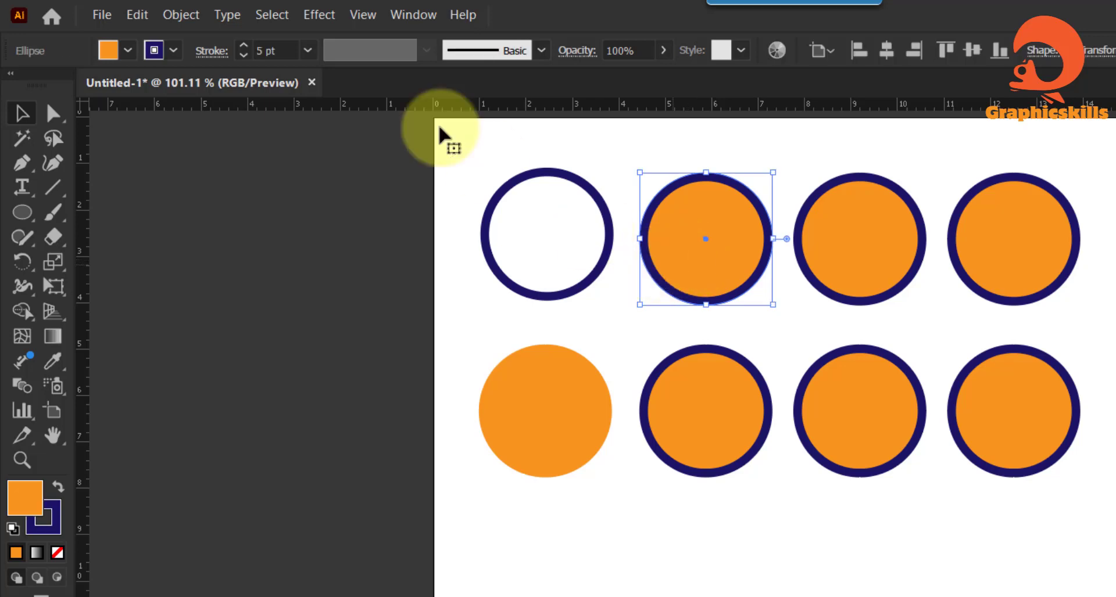
{"action": "left_click", "coordinate": [128, 51]}
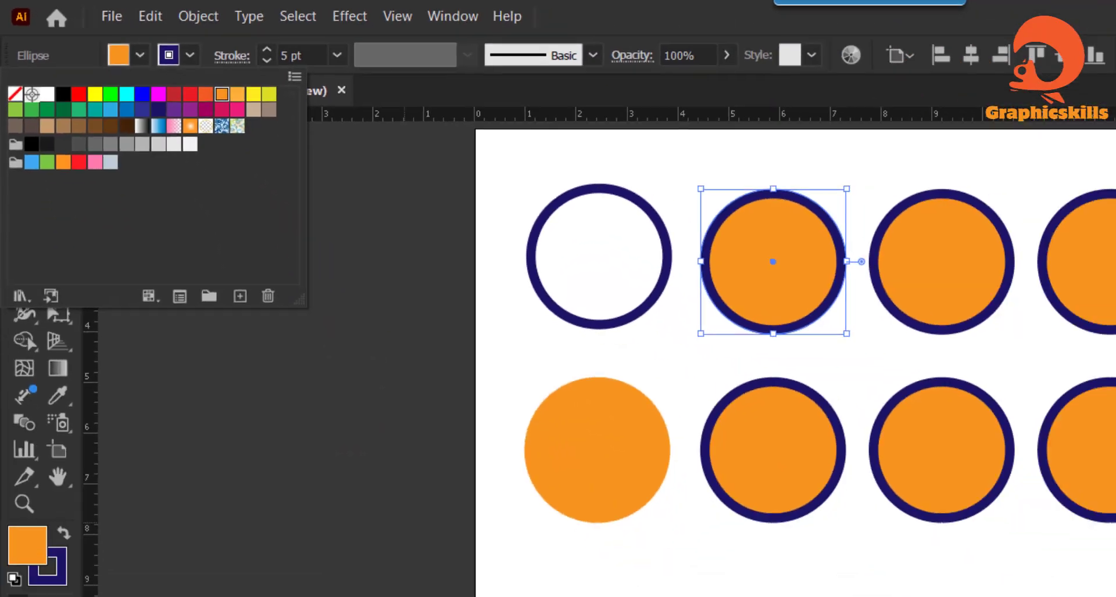
{"action": "key", "text": "Escape"}
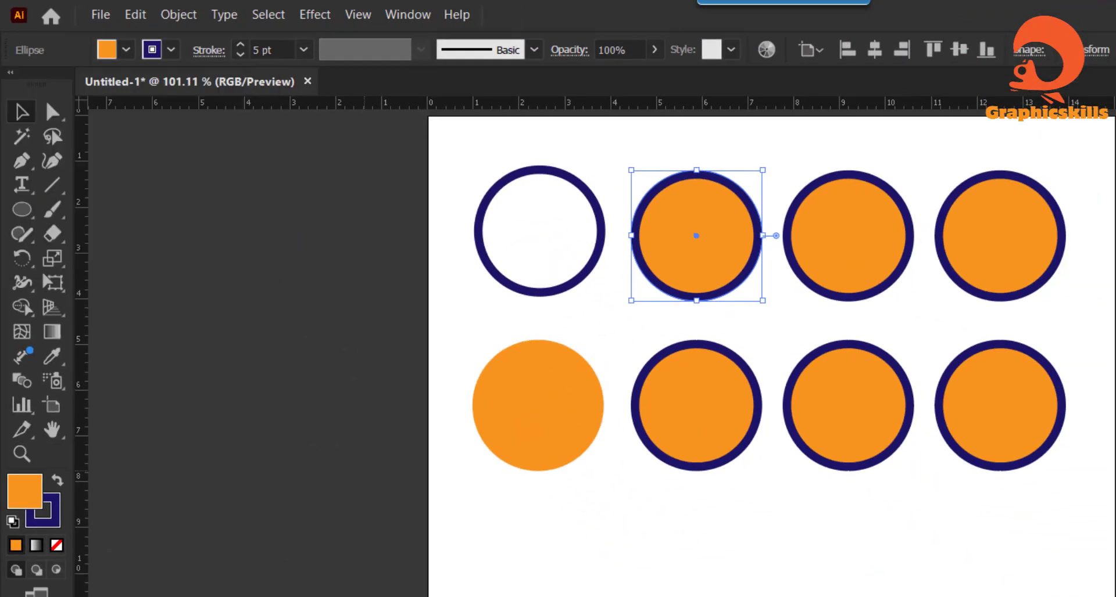
{"action": "left_click", "coordinate": [122, 48]}
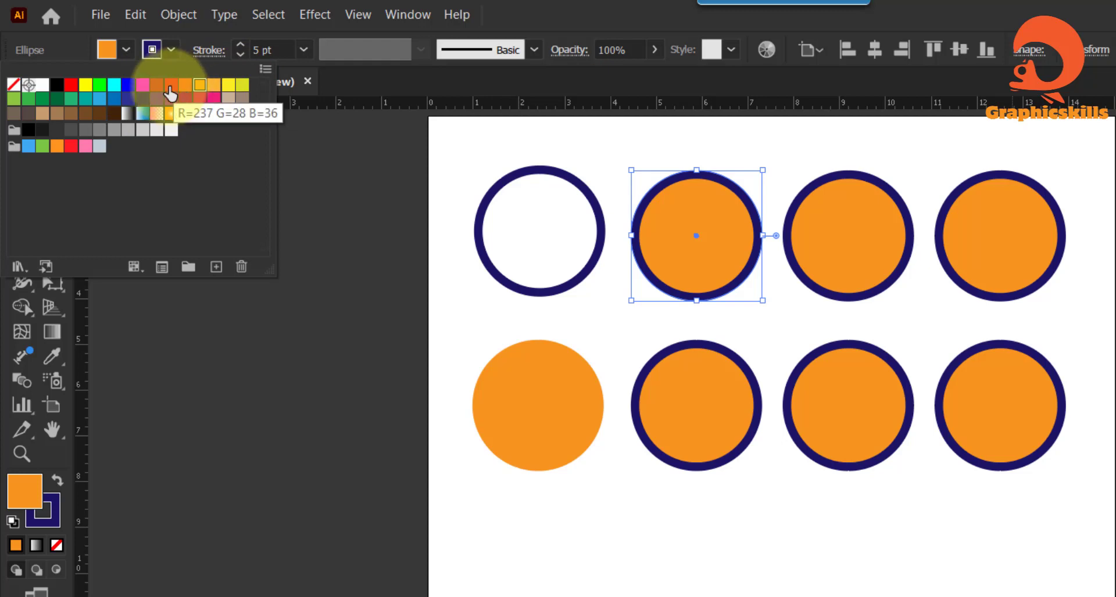
{"action": "left_click", "coordinate": [171, 87]}
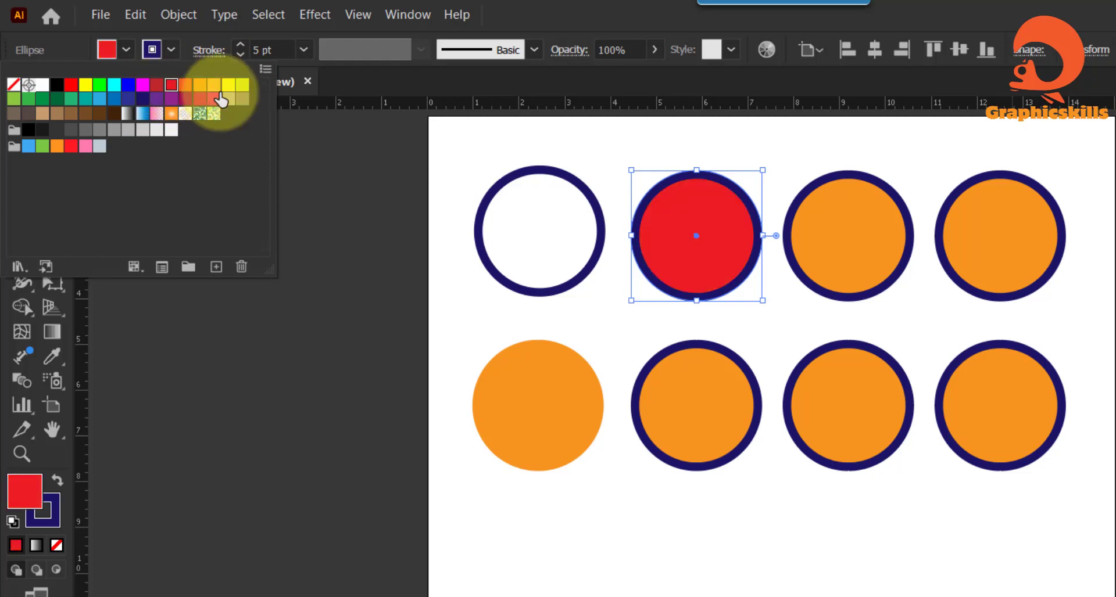
Step: Change the stroke of the second circle in the lower row to dark green
{"action": "left_click", "coordinate": [705, 395]}
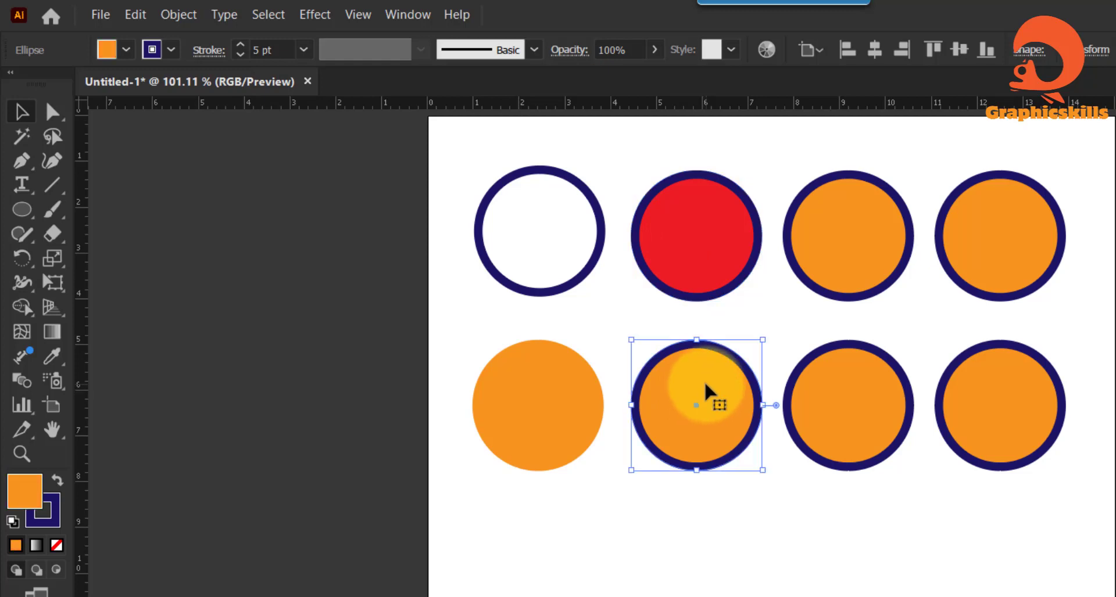
{"action": "left_click", "coordinate": [172, 48]}
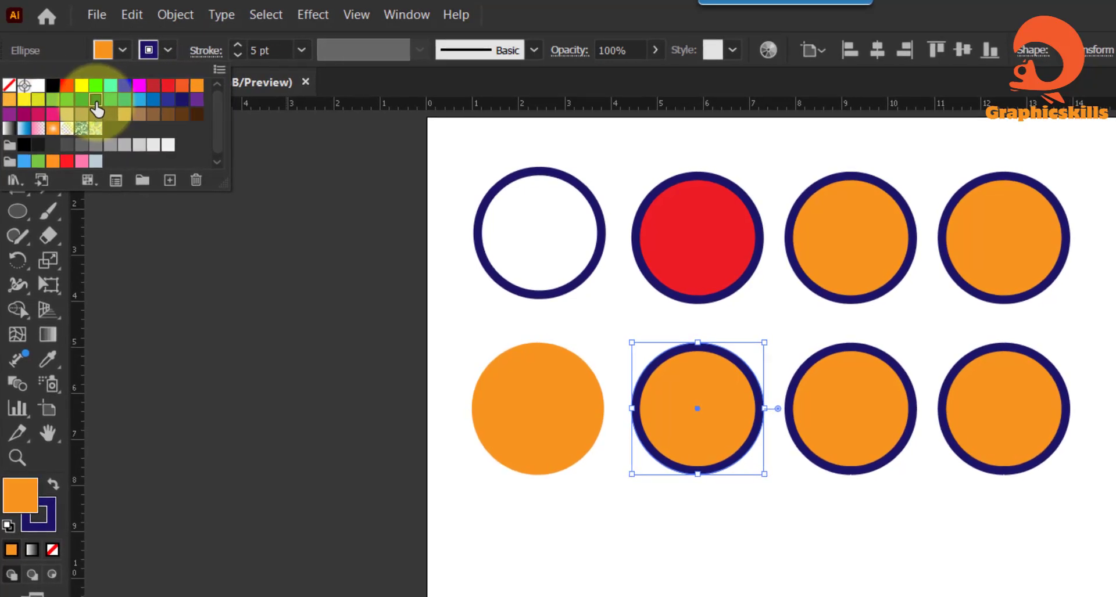
{"action": "left_click", "coordinate": [96, 102]}
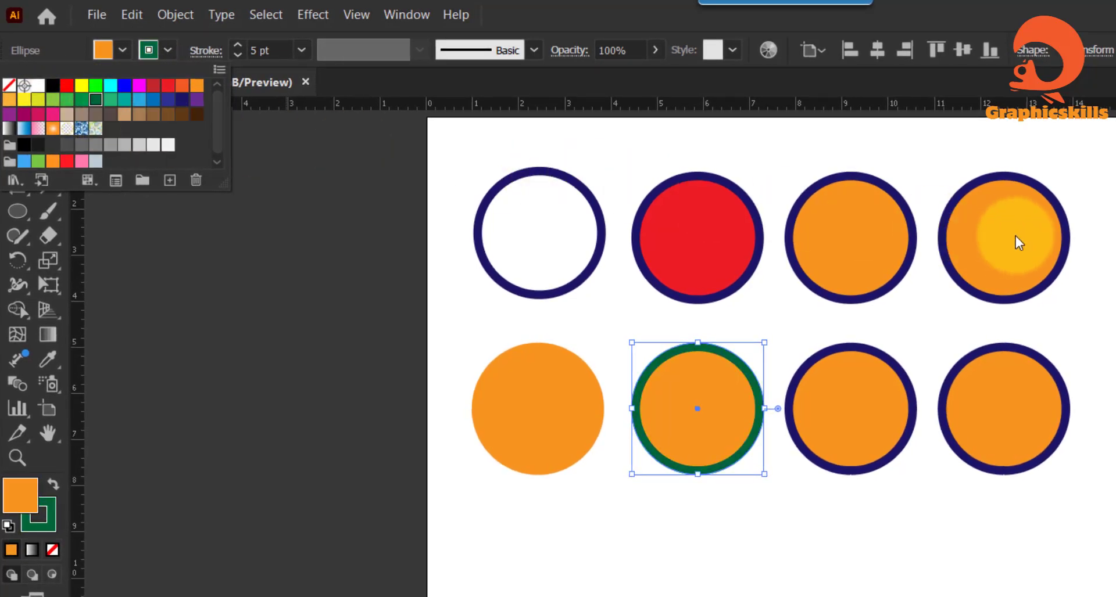
Step: Fill the third circle in the upper row with the Sky gradient swatch
{"action": "left_click", "coordinate": [867, 236]}
{"action": "left_click", "coordinate": [867, 237]}
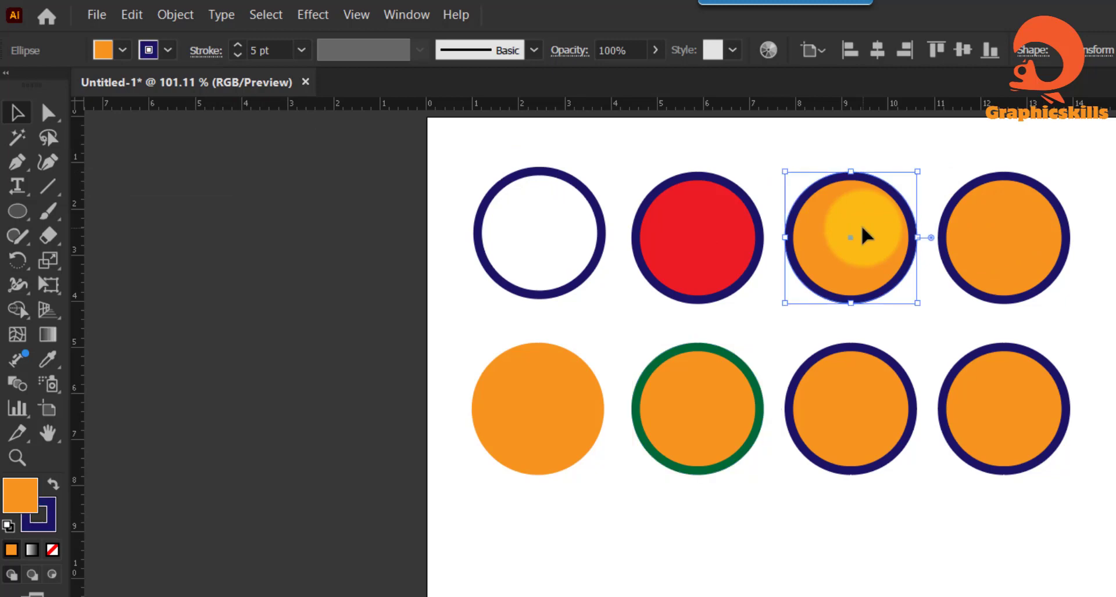
{"action": "left_click", "coordinate": [122, 50]}
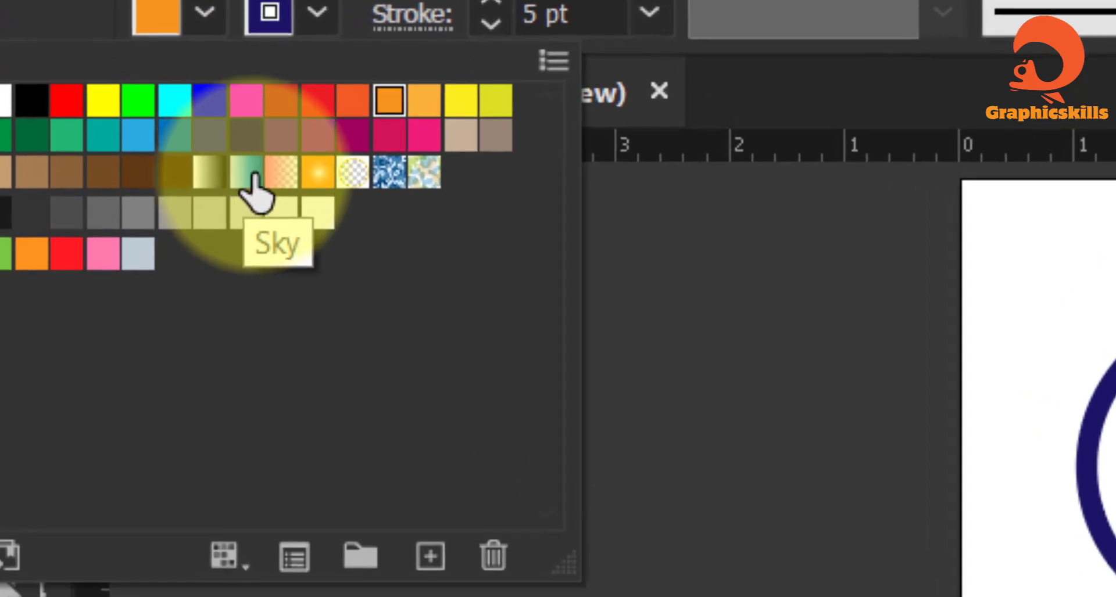
{"action": "left_click", "coordinate": [237, 174]}
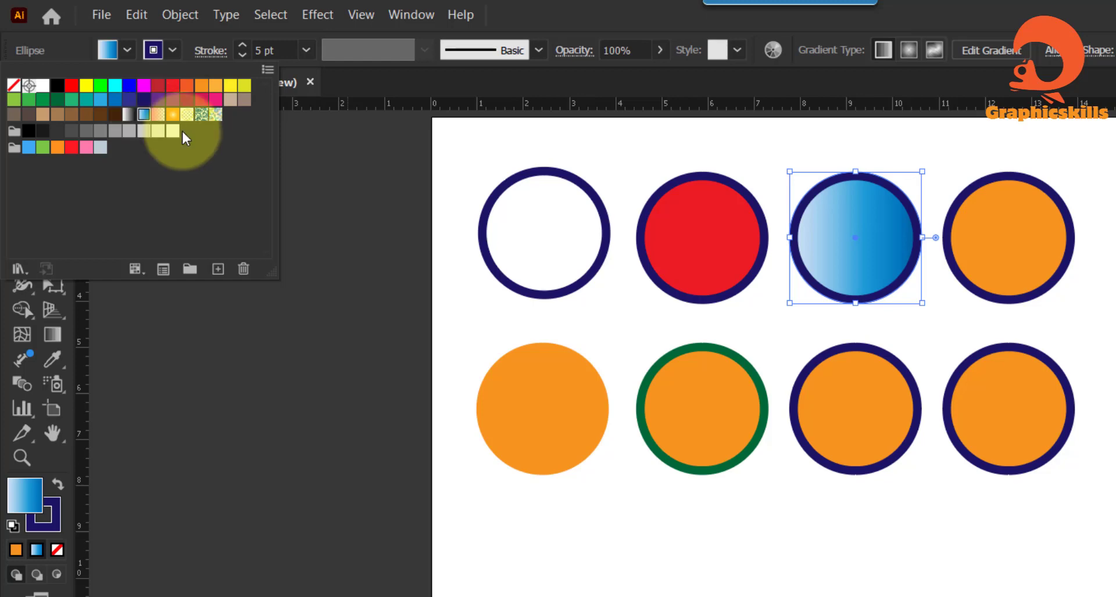
{"action": "left_click", "coordinate": [832, 427]}
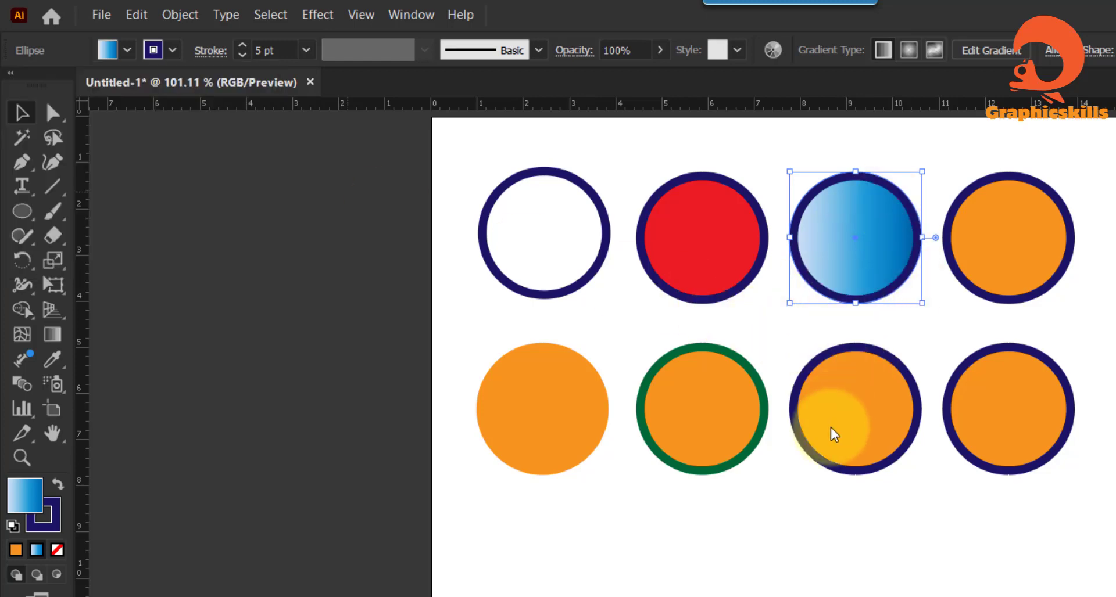
Step: Apply the blue Sky gradient swatch to the stroke of the third circle in the lower row and deselect it
{"action": "left_click", "coordinate": [856, 421]}
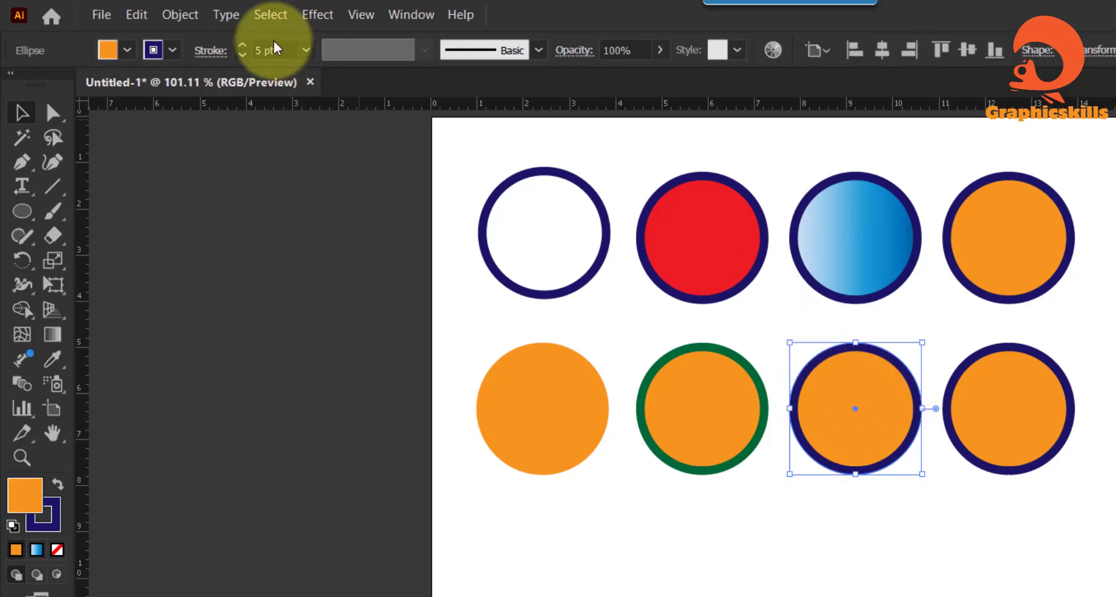
{"action": "left_click", "coordinate": [172, 51]}
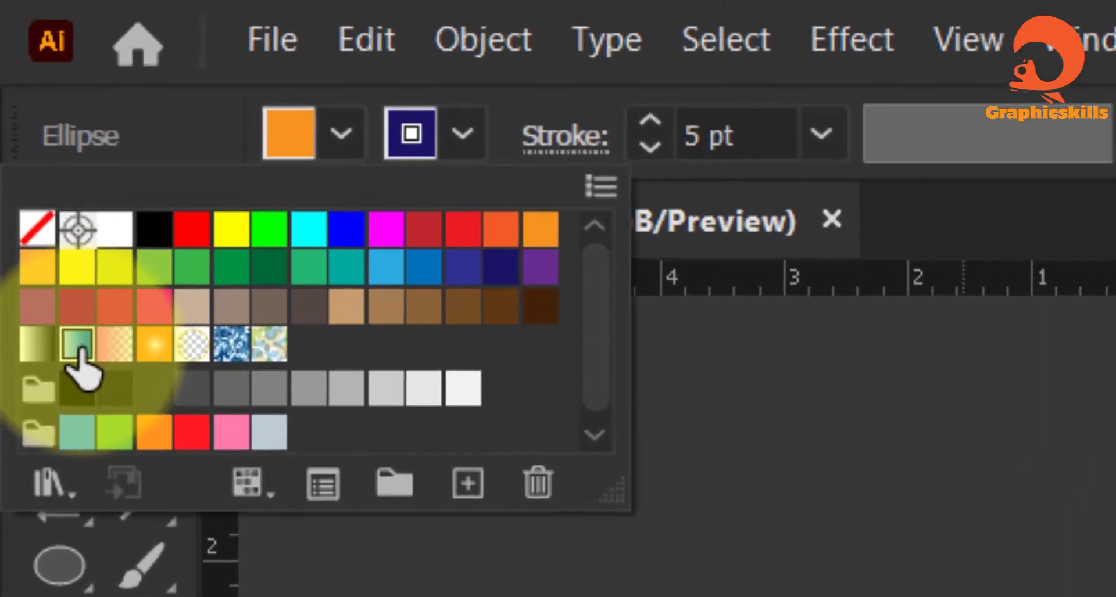
{"action": "left_click", "coordinate": [28, 129]}
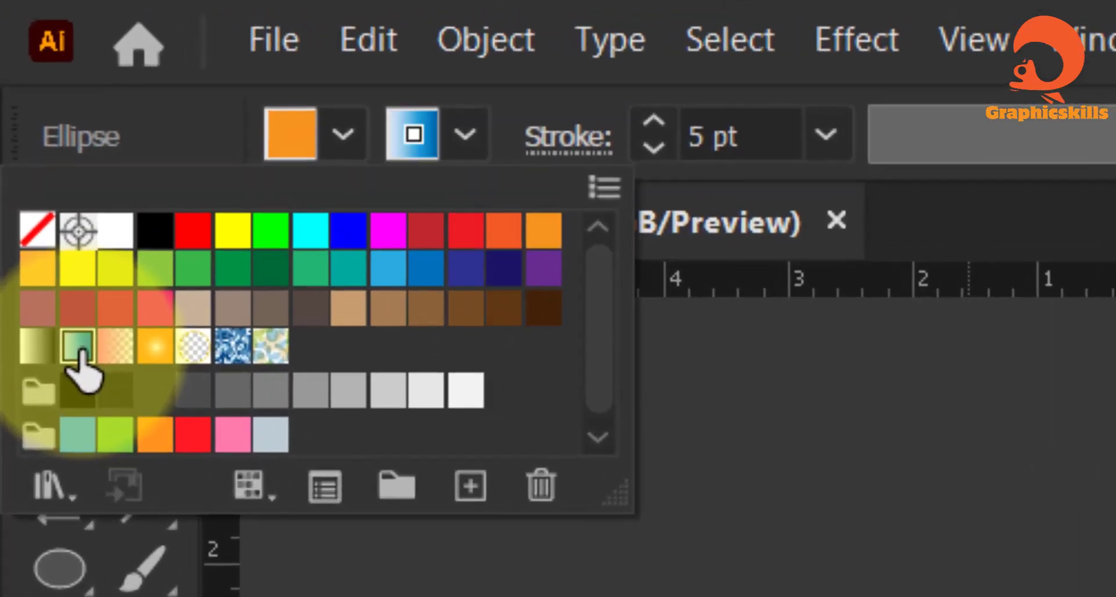
{"action": "left_click", "coordinate": [941, 496]}
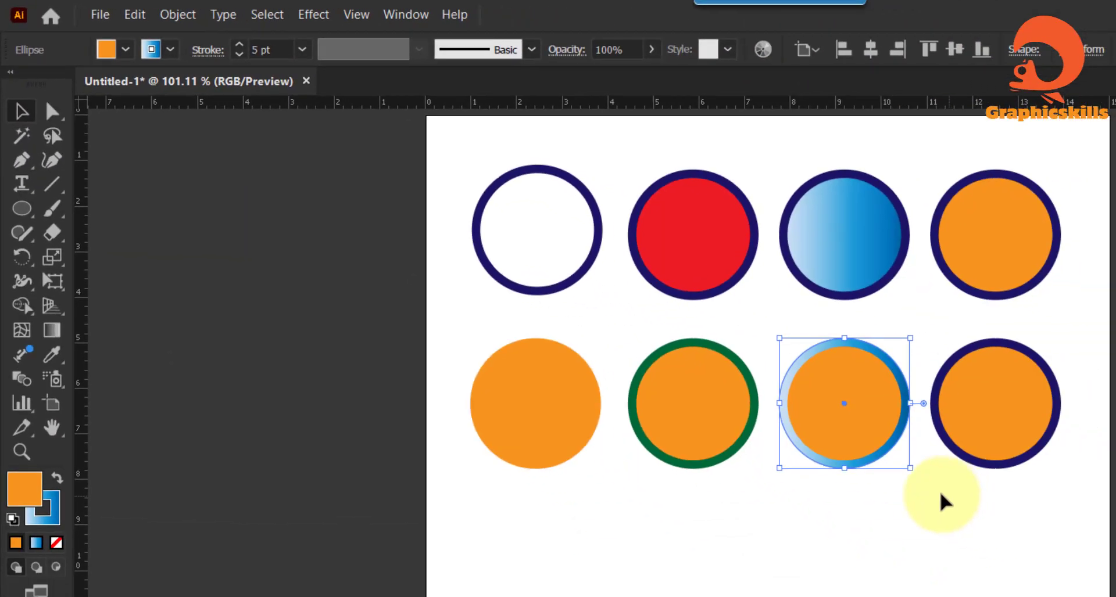
{"action": "scroll", "coordinate": [946, 443], "scroll_direction": "up", "scroll_amount": 2}
{"action": "scroll", "coordinate": [943, 424], "scroll_direction": "down", "scroll_amount": 1}
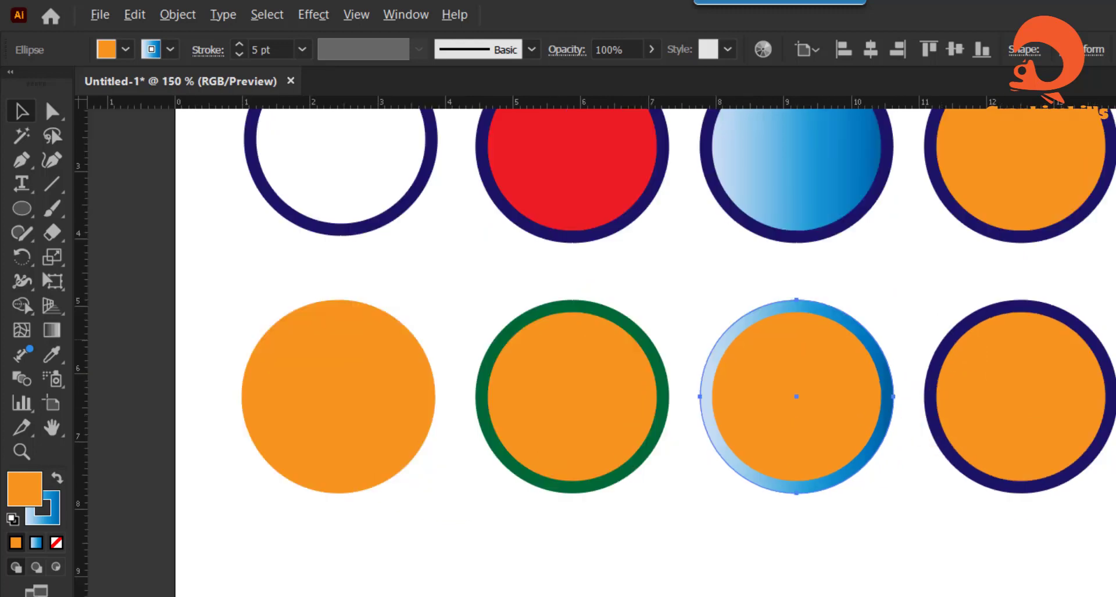
{"action": "scroll", "coordinate": [954, 349], "scroll_direction": "up", "scroll_amount": 3}
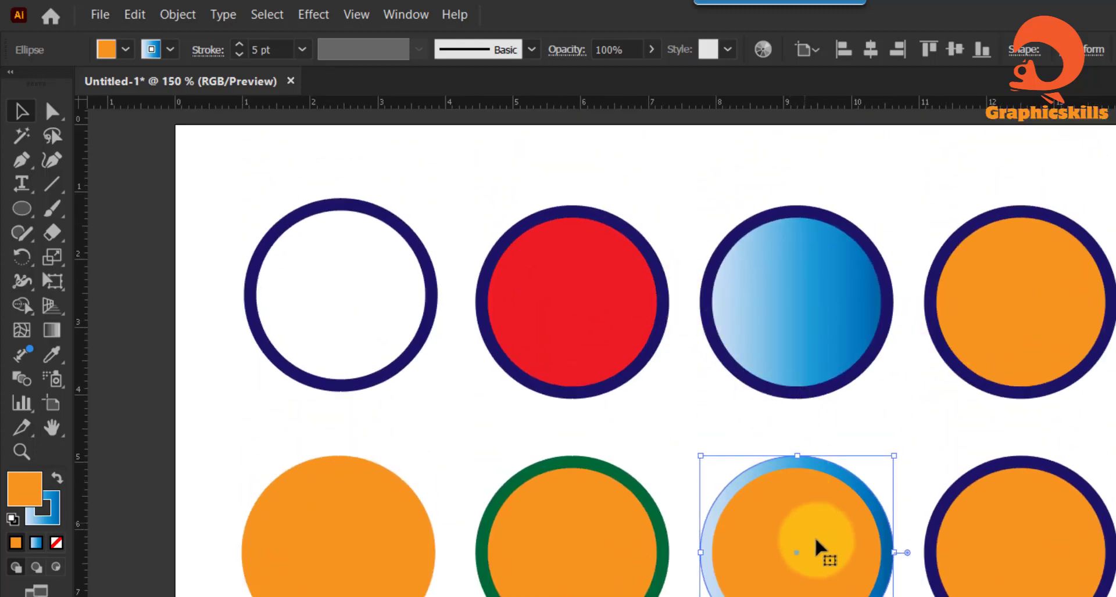
{"action": "key", "text": "ctrl+shift+a"}
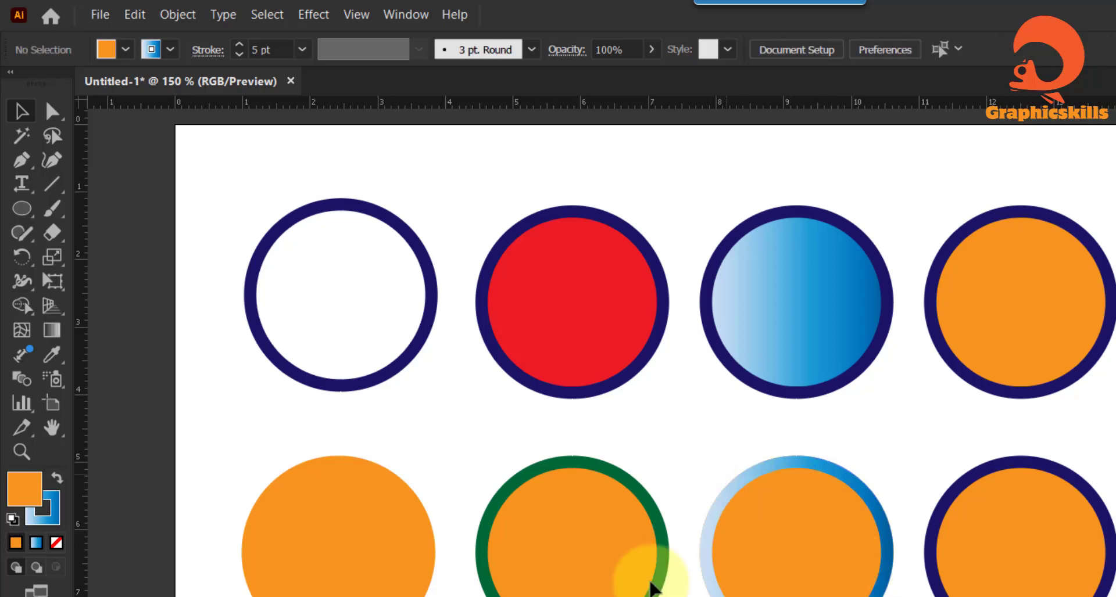
Step: Show the fill swatches in Large Thumbnail View and fill the fourth circle in the upper row with the blue swirl pattern
{"action": "left_click", "coordinate": [1027, 371]}
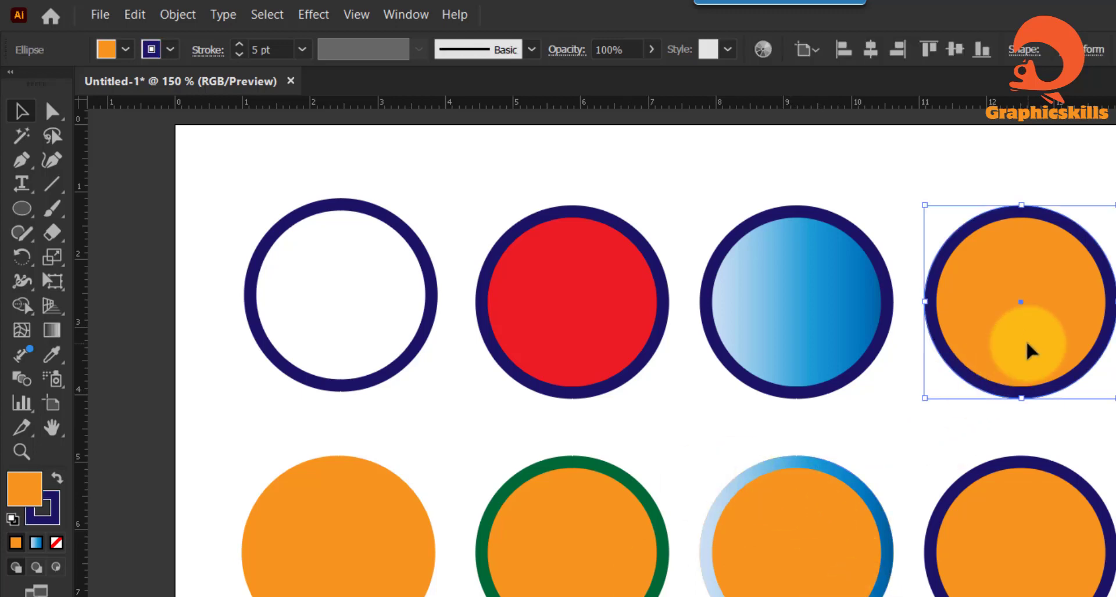
{"action": "left_click", "coordinate": [125, 48]}
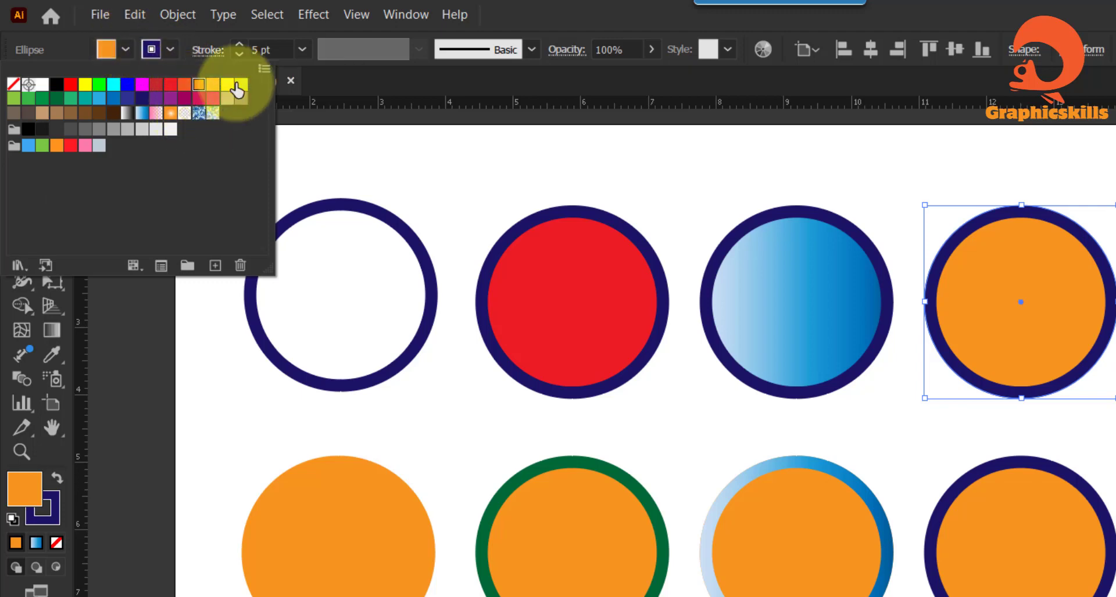
{"action": "left_click", "coordinate": [264, 68]}
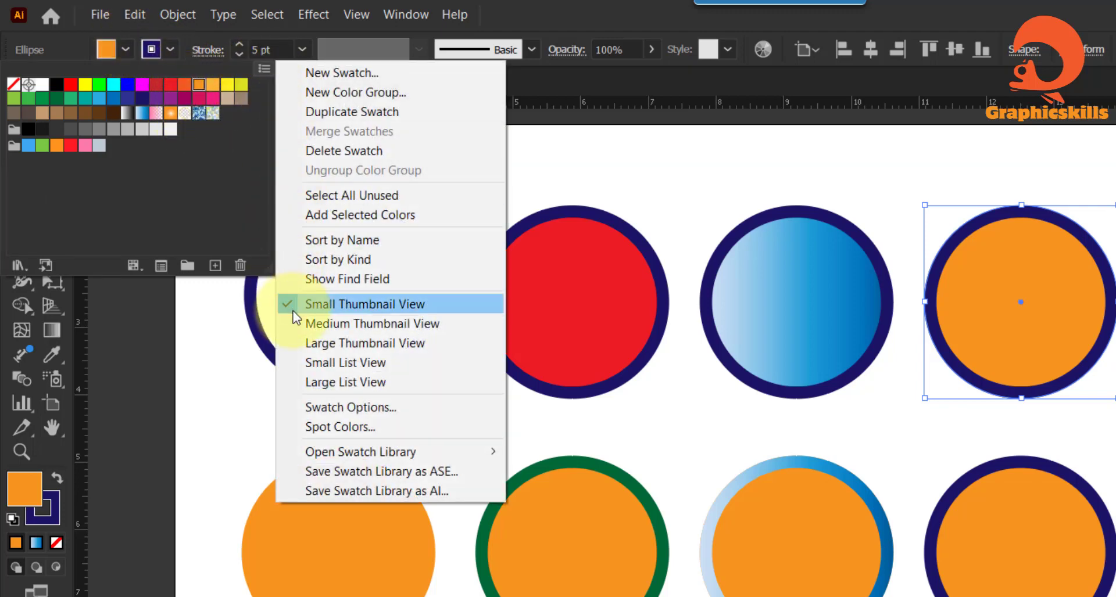
{"action": "left_click", "coordinate": [308, 342]}
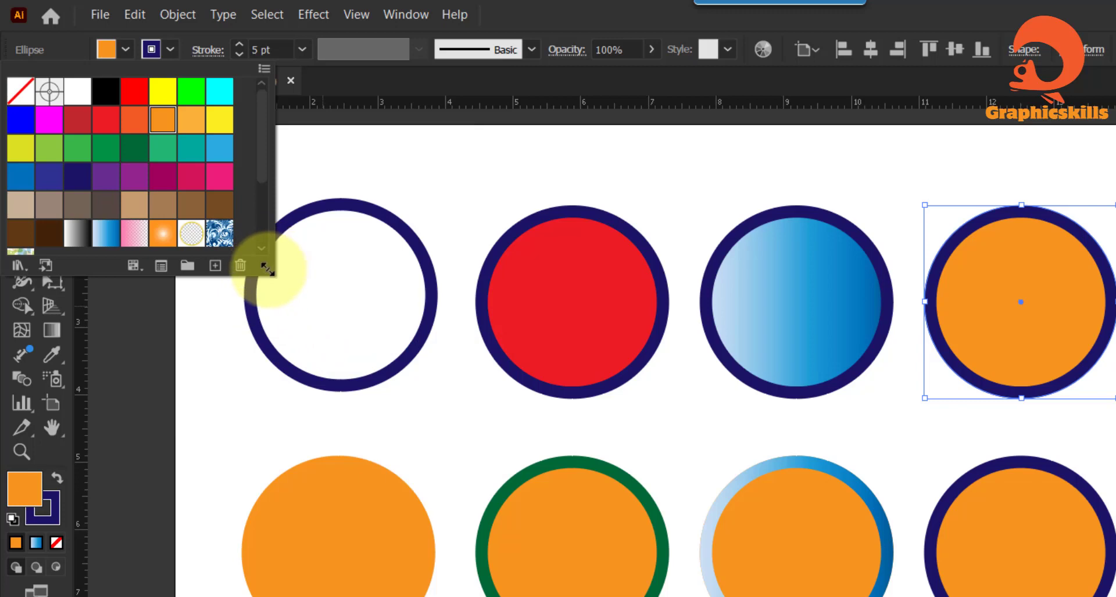
{"action": "left_click_drag", "start_coordinate": [267, 270], "coordinate": [318, 368]}
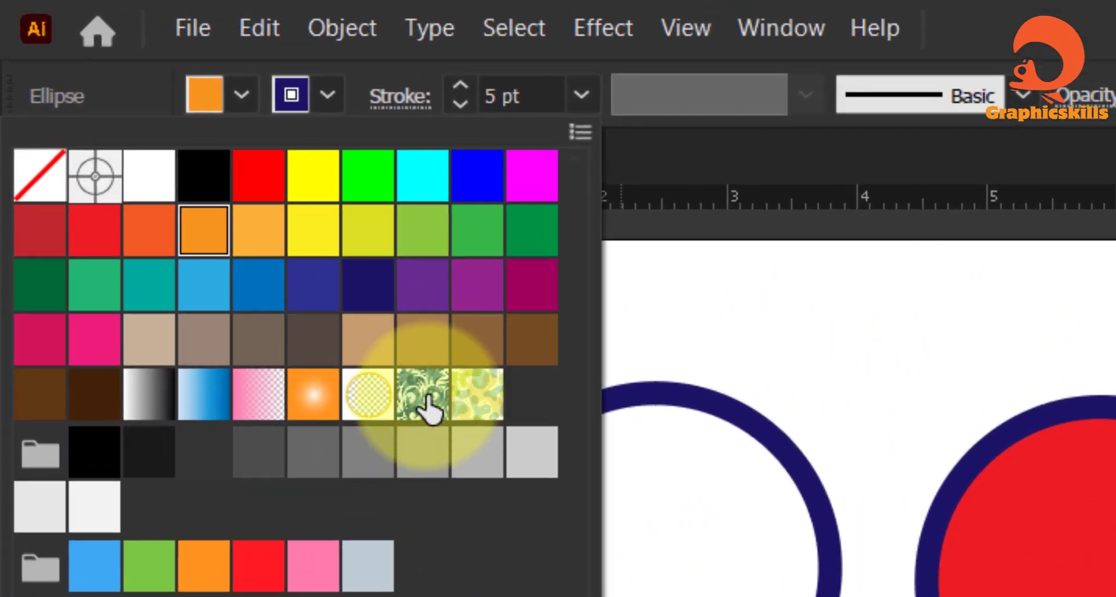
{"action": "left_click", "coordinate": [423, 398]}
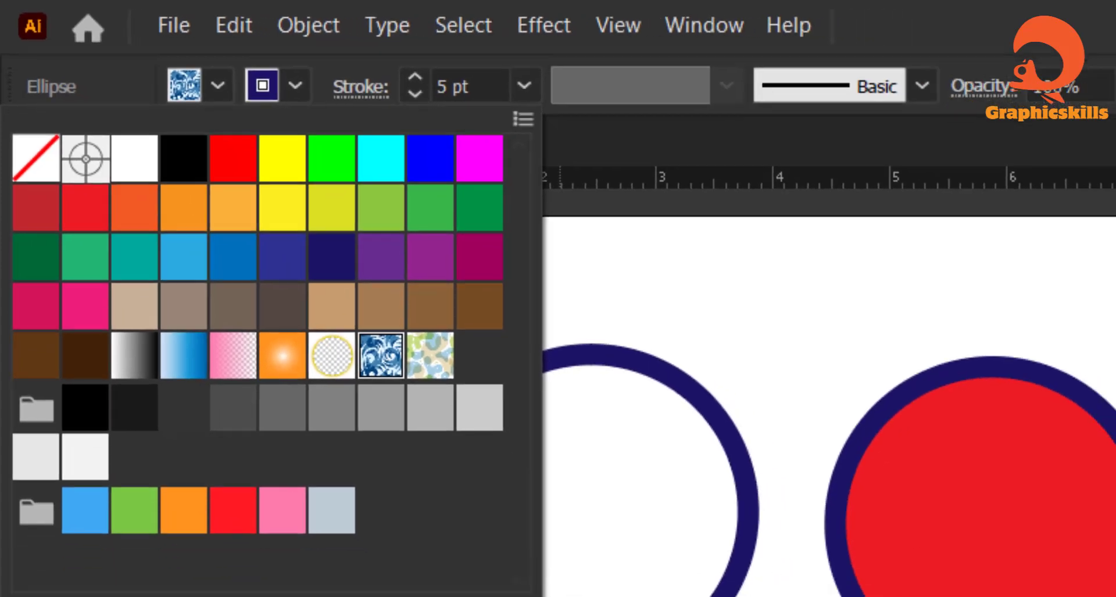
{"action": "left_click", "coordinate": [983, 491]}
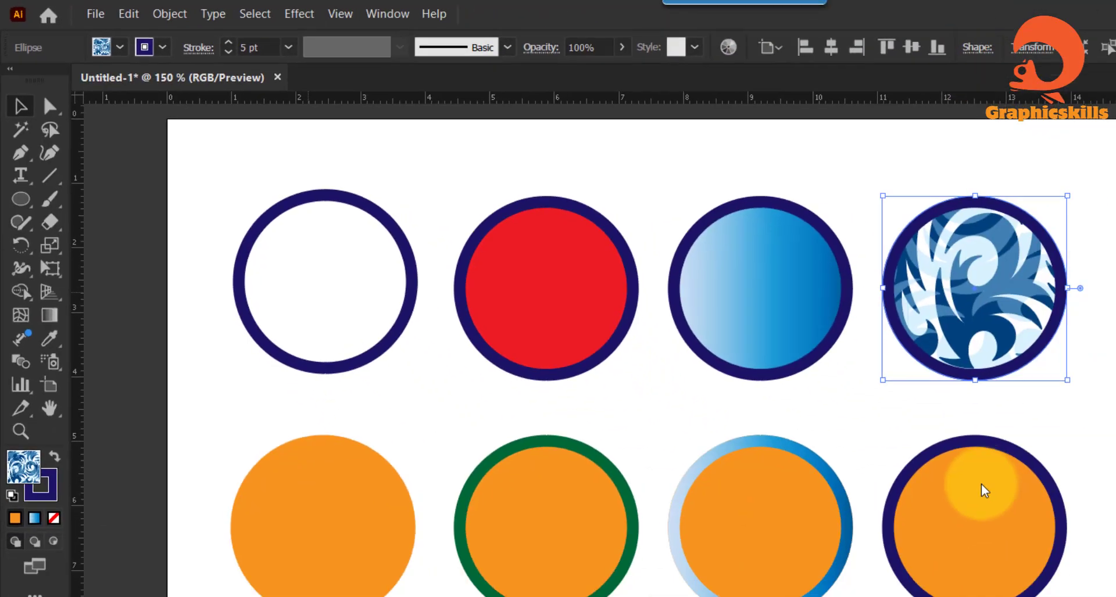
Step: Apply the blue swirl pattern swatch to the stroke of the fourth circle in the lower row and deselect it
{"action": "left_click", "coordinate": [889, 453]}
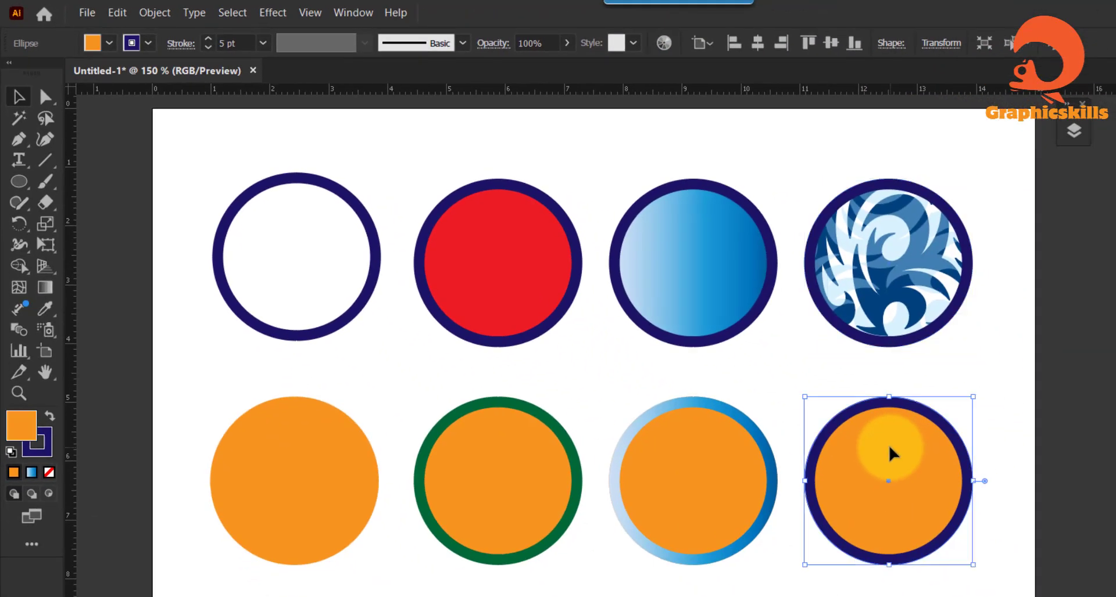
{"action": "left_click", "coordinate": [149, 43]}
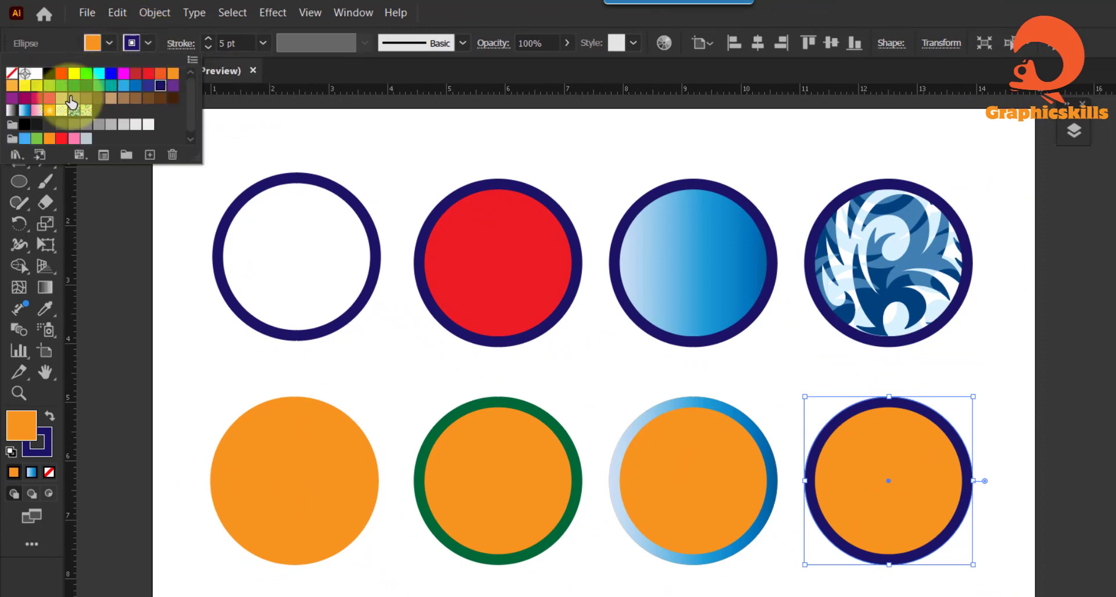
{"action": "left_click", "coordinate": [75, 112]}
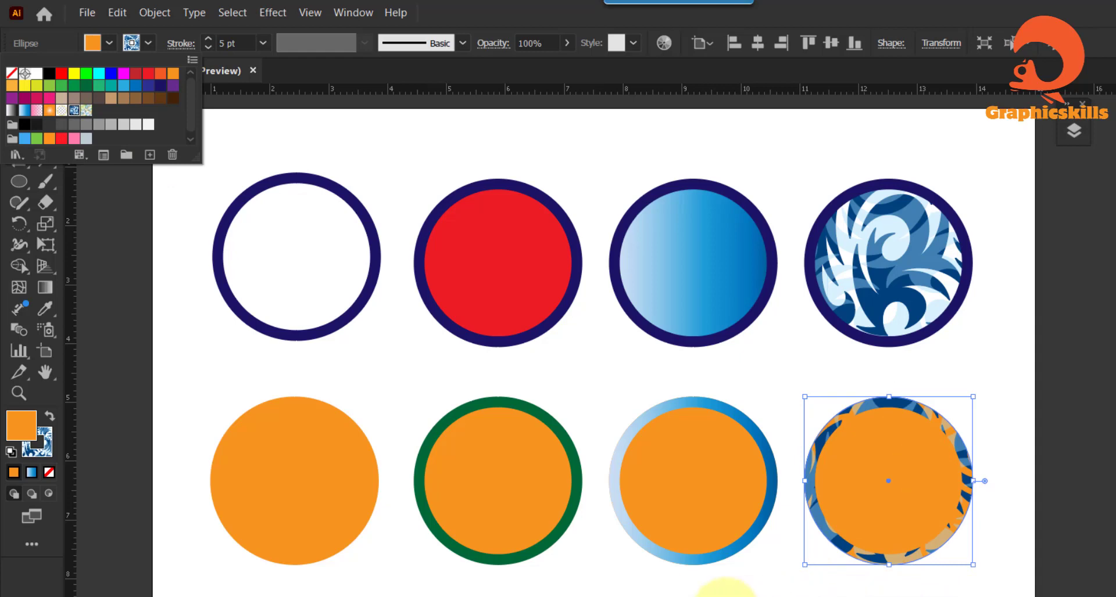
{"action": "key", "text": "Escape"}
{"action": "left_click", "coordinate": [705, 590]}
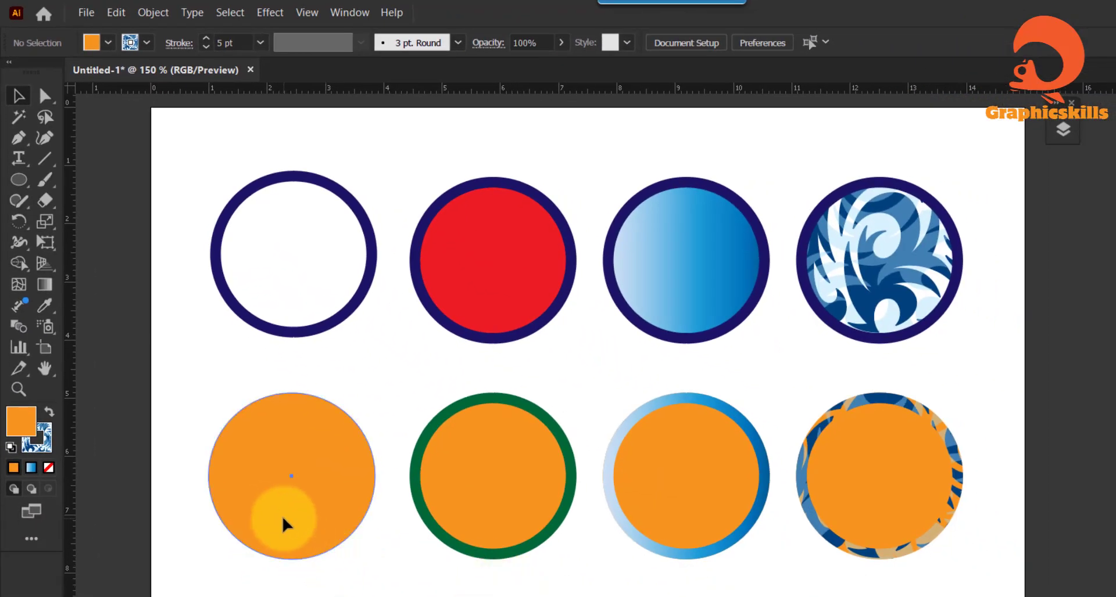
Step: Select the first circle in the lower row and examine its fill and stroke indicators
{"action": "left_click", "coordinate": [286, 524]}
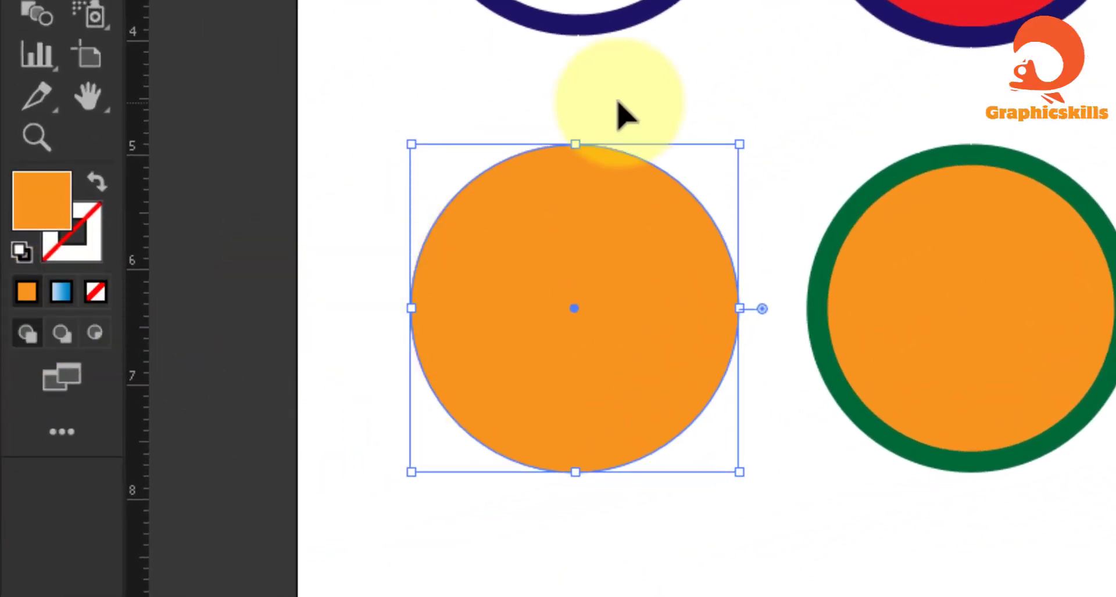
{"action": "left_click", "coordinate": [847, 578]}
{"action": "left_click", "coordinate": [660, 393]}
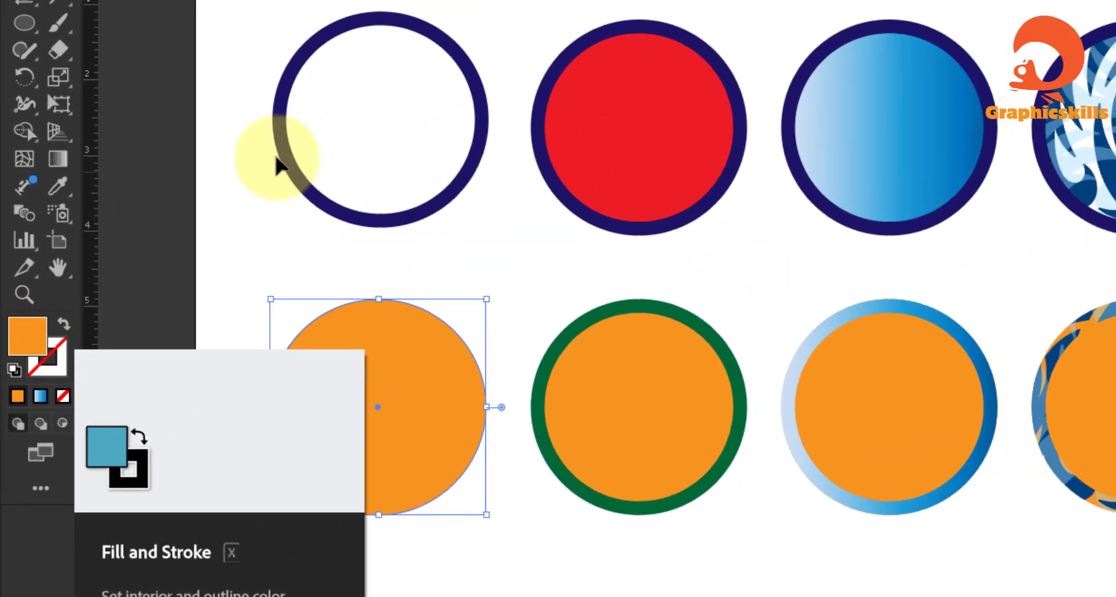
Step: Try a gradient fill on the first circle in the upper row, then return its fill to None
{"action": "left_click", "coordinate": [324, 31]}
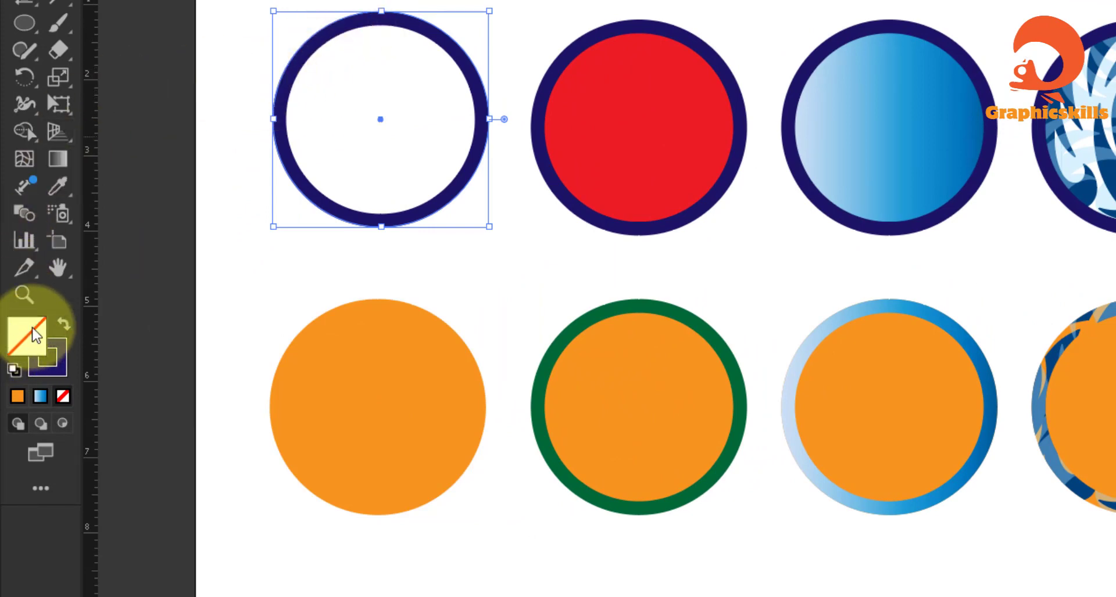
{"action": "left_click", "coordinate": [68, 347]}
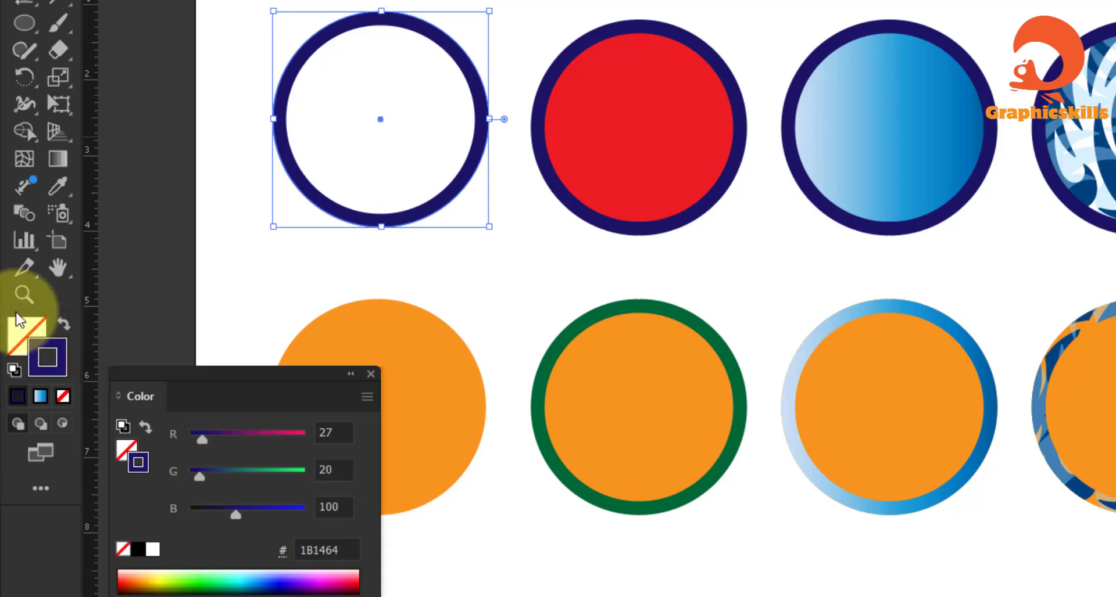
{"action": "left_click", "coordinate": [32, 335]}
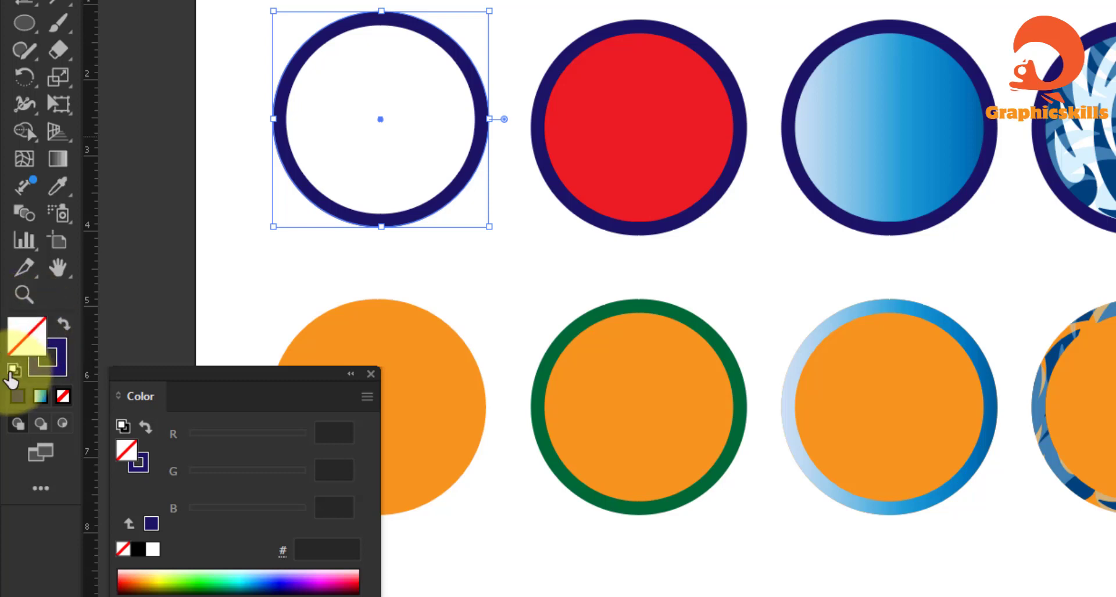
{"action": "left_click", "coordinate": [38, 399]}
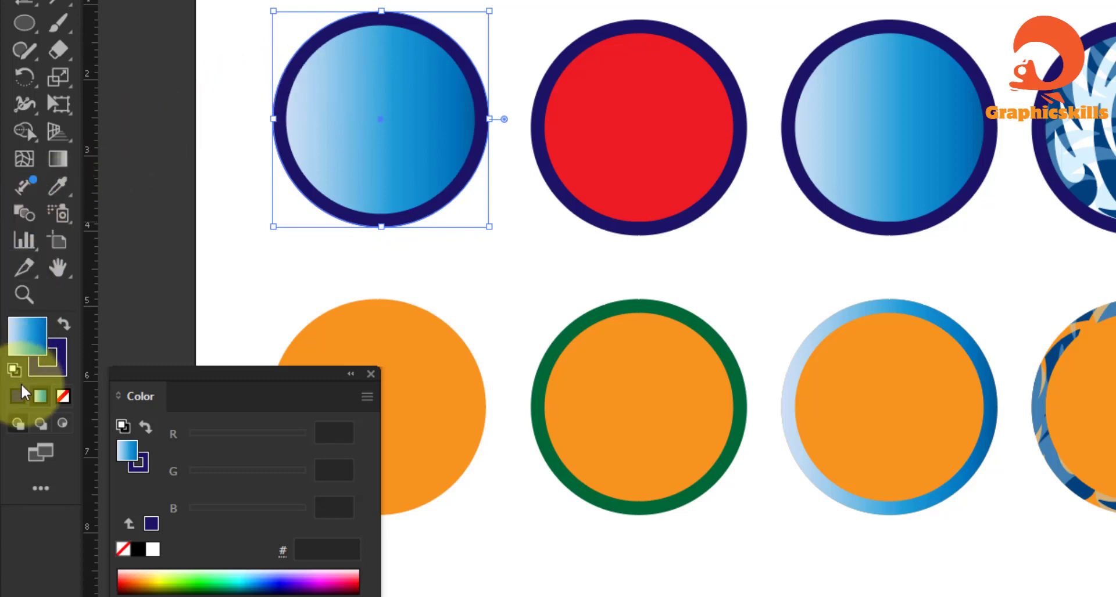
{"action": "left_click", "coordinate": [62, 397]}
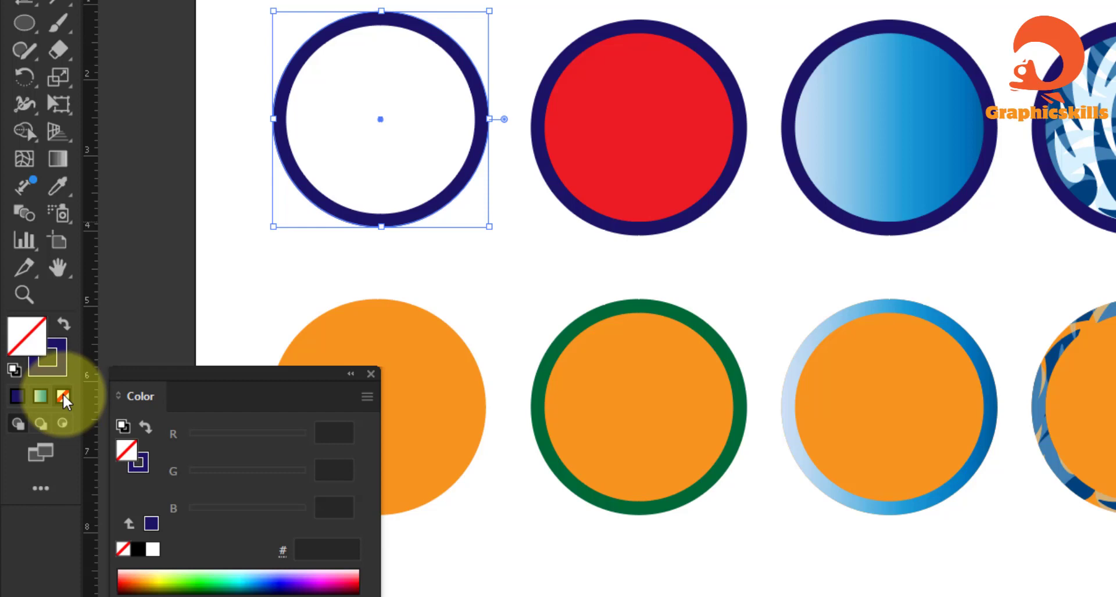
Step: Close the floating Color panel and collapse the Gradient panel to clear the workspace
{"action": "left_click_drag", "start_coordinate": [159, 388], "coordinate": [176, 459]}
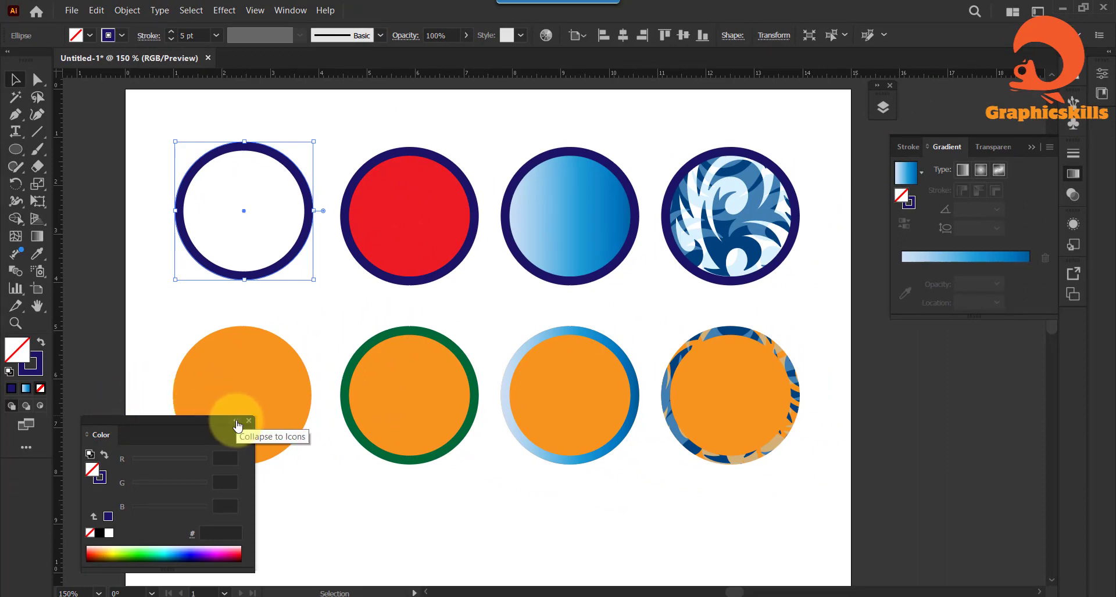
{"action": "left_click", "coordinate": [249, 421]}
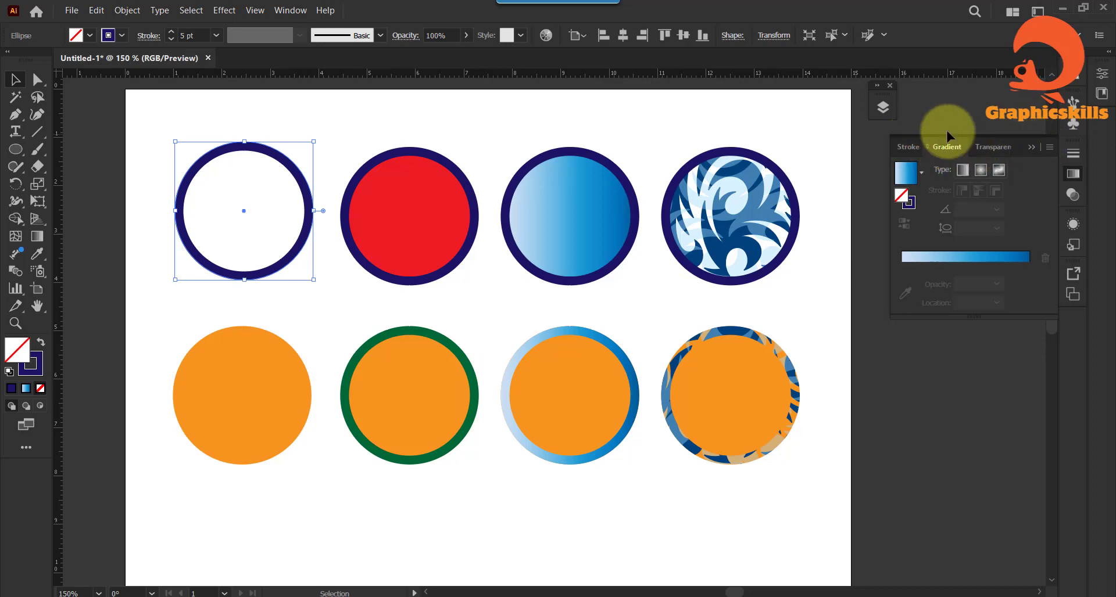
{"action": "left_click", "coordinate": [1030, 149]}
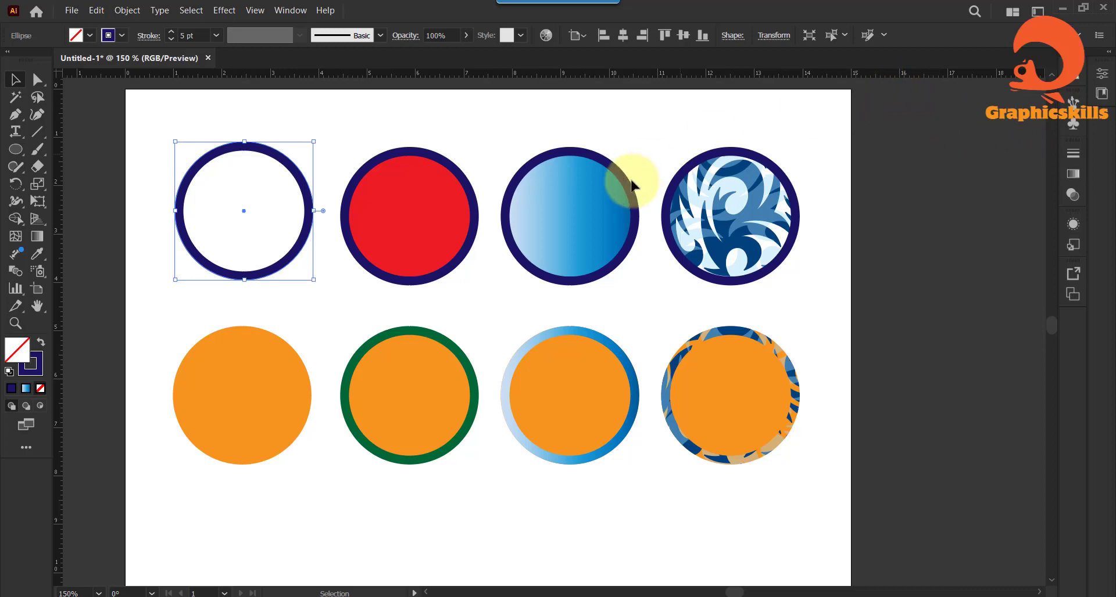